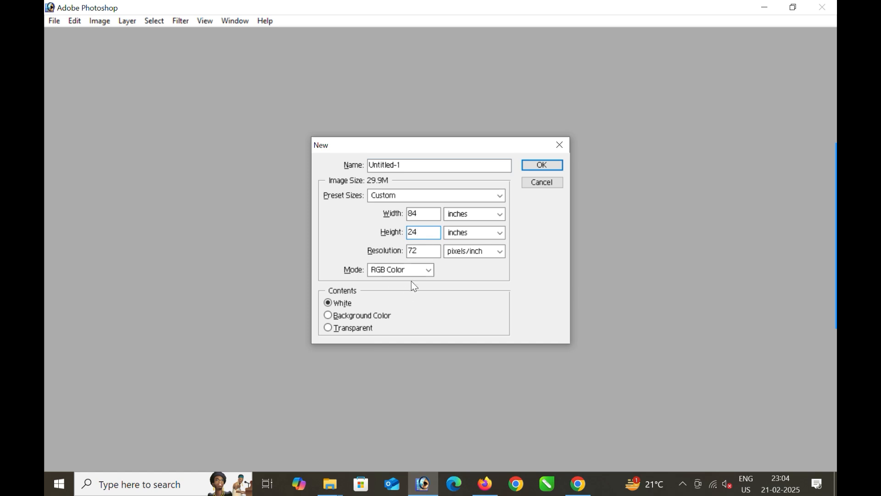
- Create an 84 × 24 in, 72 ppi white document in CMYK Color and maximize its window
left_click(412, 269)
left_click(390, 309)
left_click(540, 165)
double_click(327, 40)
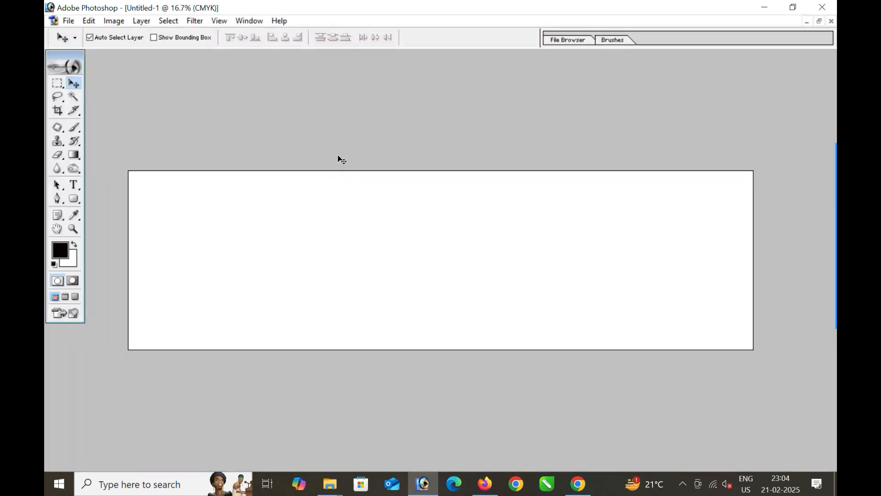
- Type the heading 'सोनु श्रृंगार एण्ड बैंगल्स स्टोर' in the RAJ 01 font
key("ctrl+0")
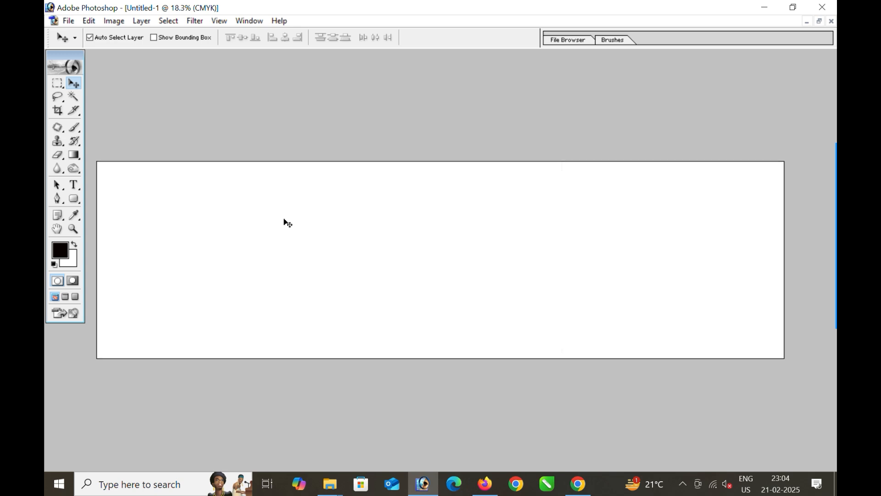
left_click(74, 186)
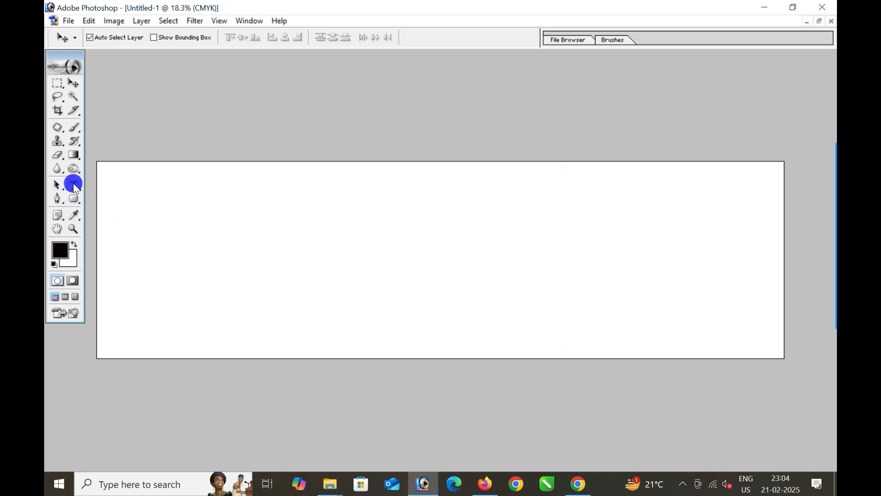
type("ra")
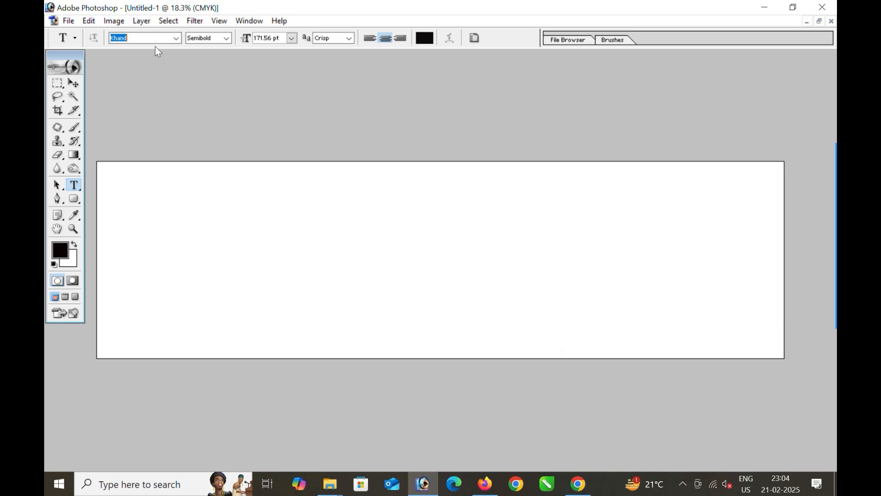
key("Return")
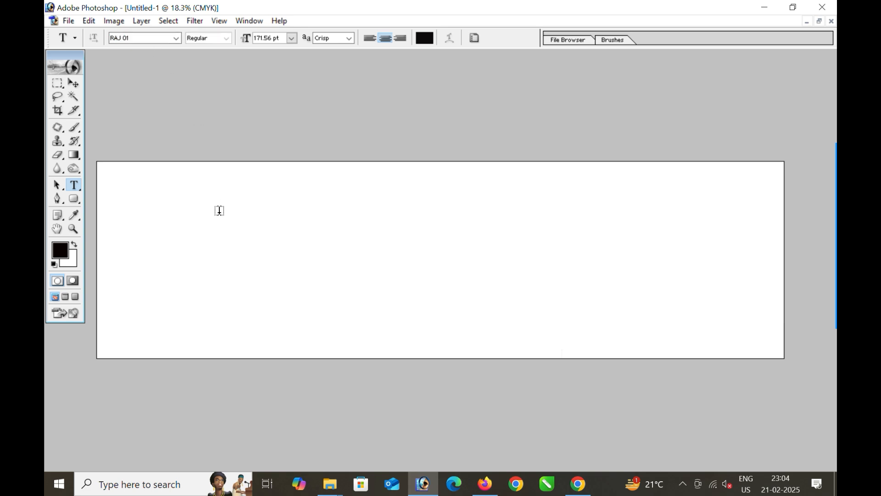
left_click(252, 231)
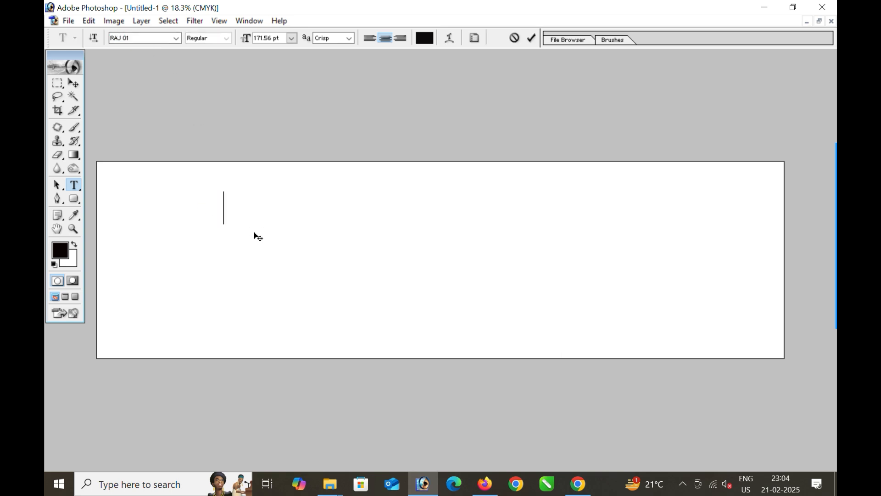
type("सोनु श्रृंगार एण्ड बैंगल्स")
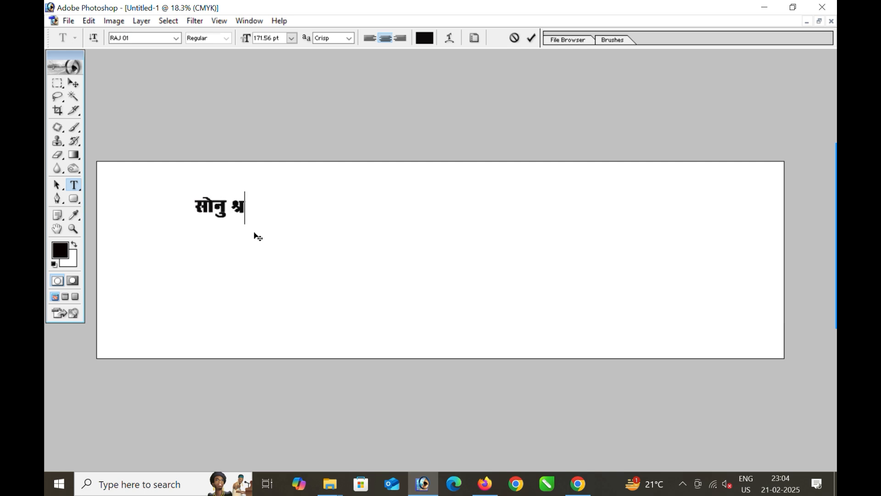
type(" स्टोर")
key("ctrl+Return")
- Enlarge the heading to span the banner width and nudge it up
key("ctrl+t")
left_click_drag(320, 214, 746, 272)
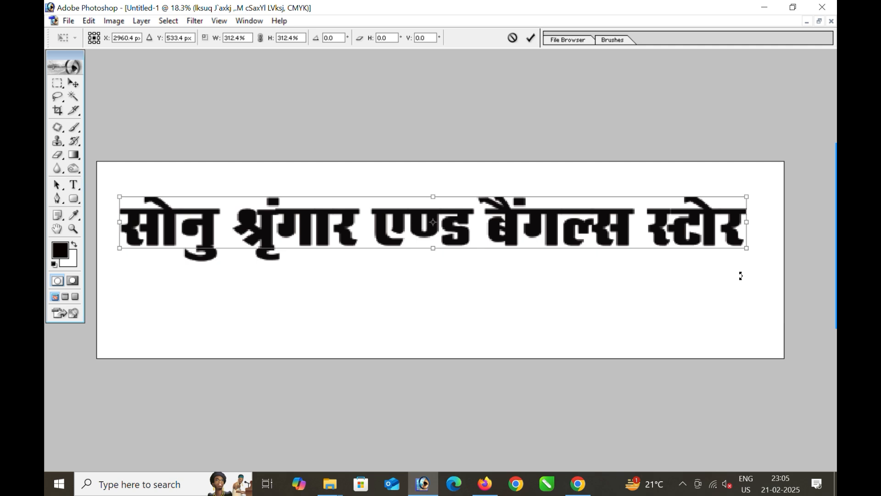
left_click(531, 39)
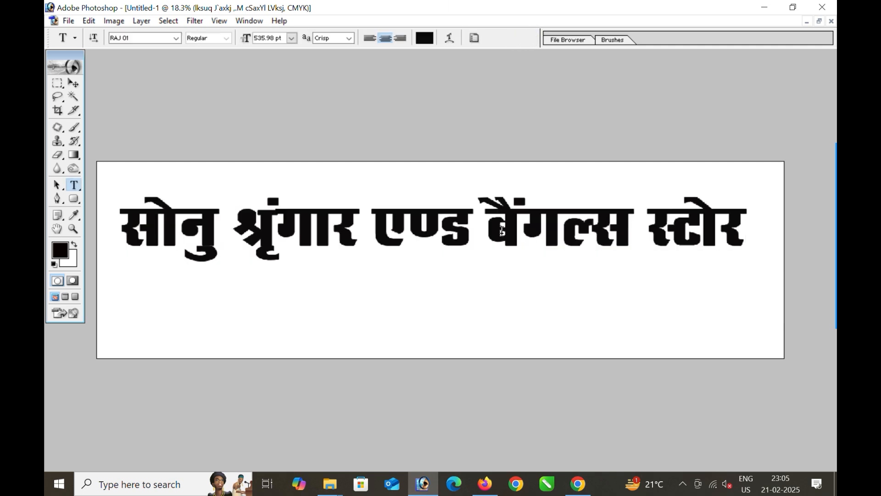
key("v")
left_click_drag(503, 223, 530, 222)
- Duplicate the heading layer, move the copy below it and shrink it
key("F7")
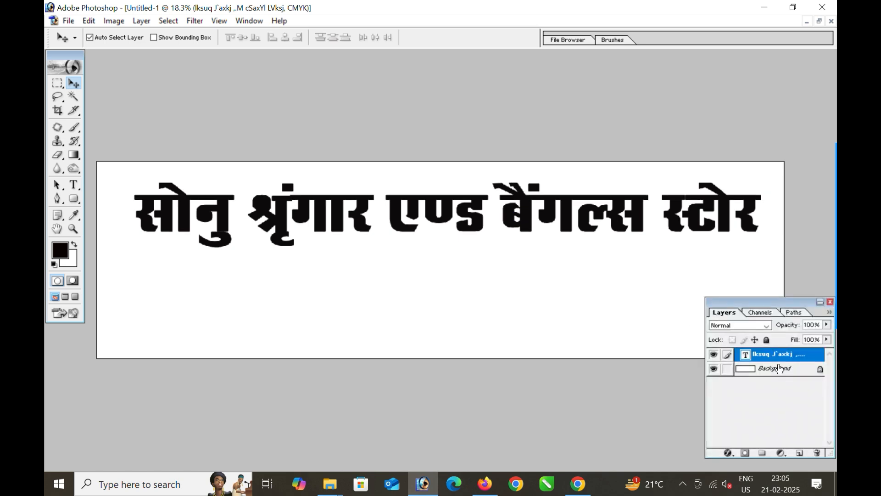
right_click(765, 355)
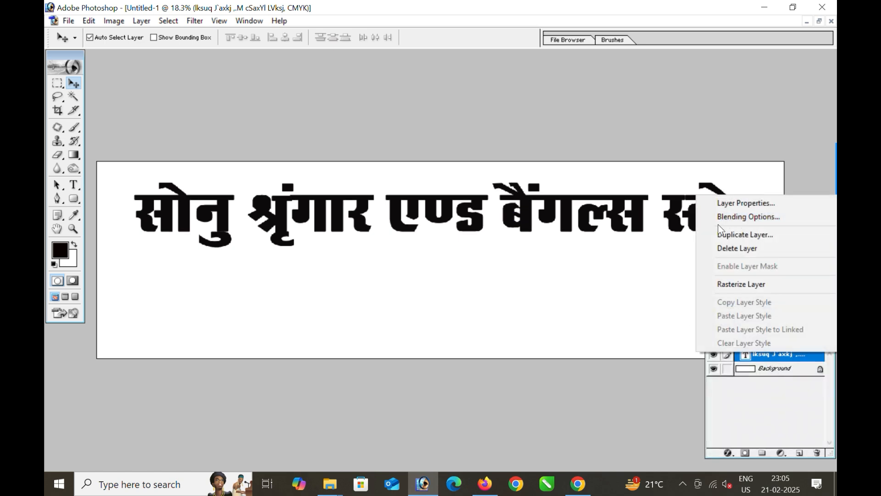
left_click(729, 235)
left_click(551, 212)
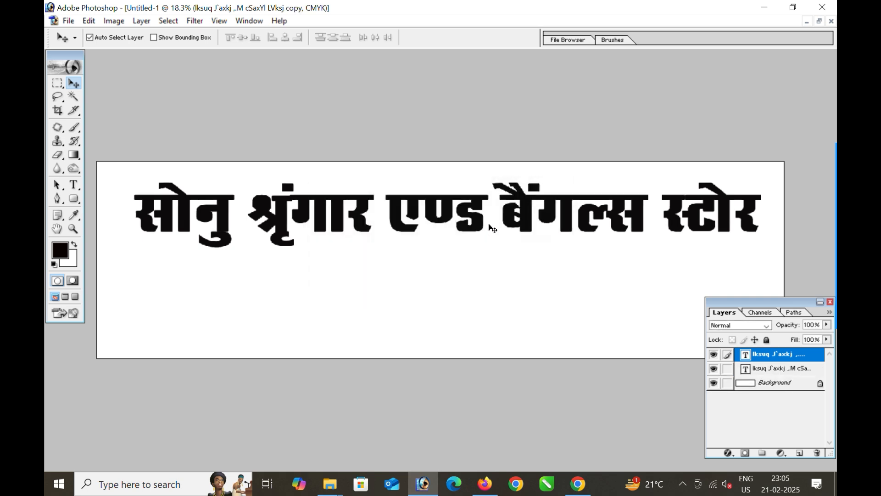
left_click_drag(480, 226, 476, 295)
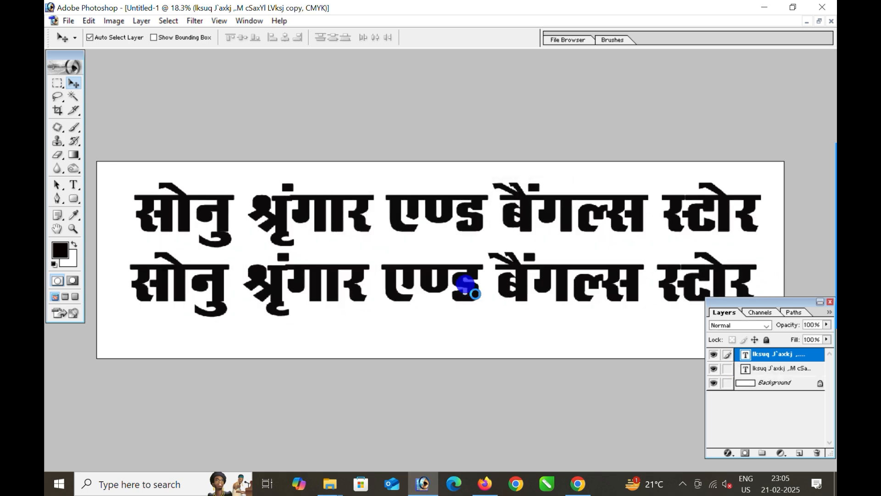
key("ctrl+t")
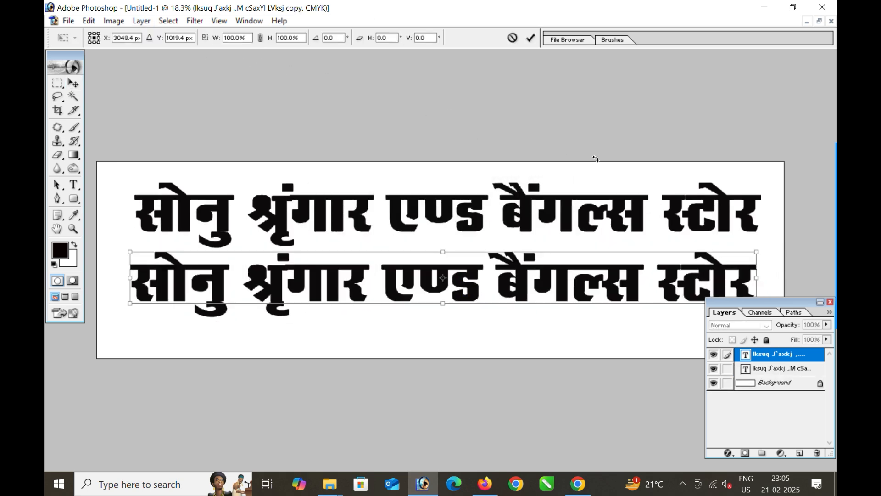
left_click_drag(749, 252, 521, 286)
key("Return")
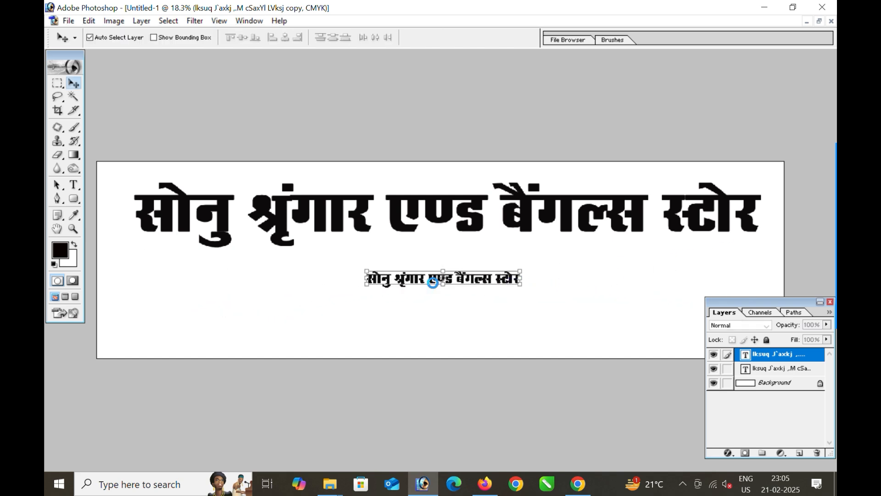
- Select all the copy's text and switch it to the RAJ 05 font
left_click(141, 20)
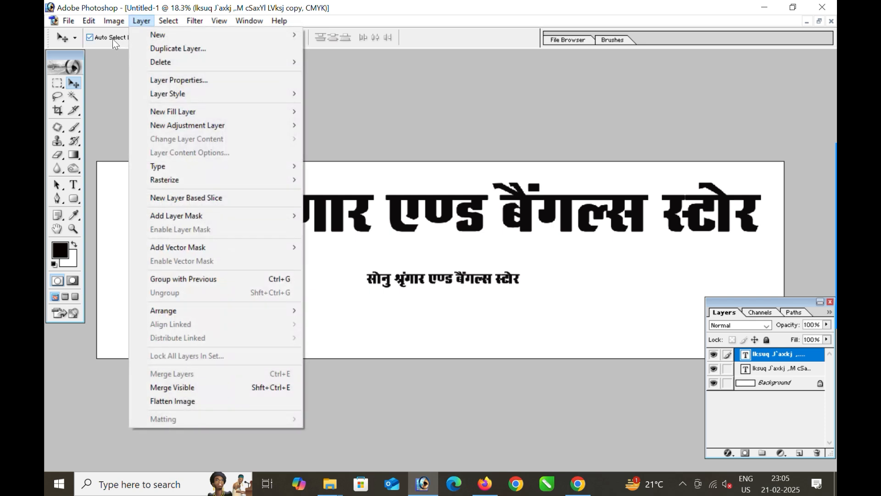
left_click(401, 274)
key("t")
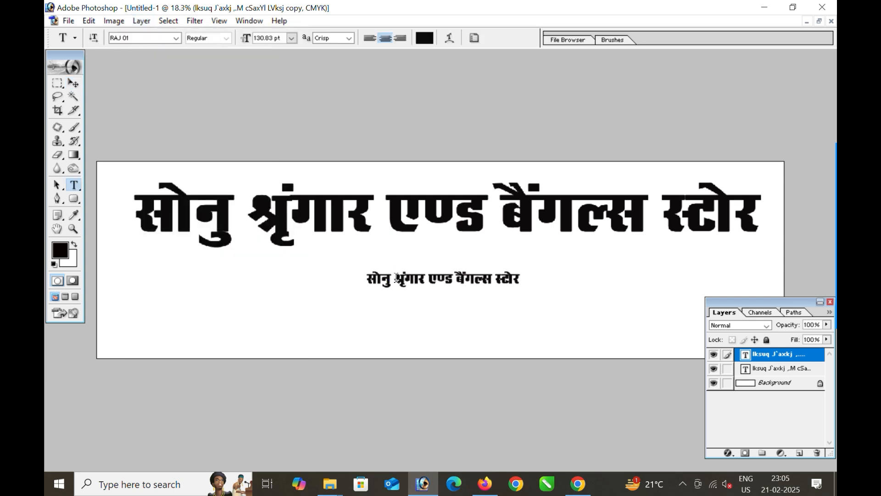
left_click(395, 278)
key("ctrl+a")
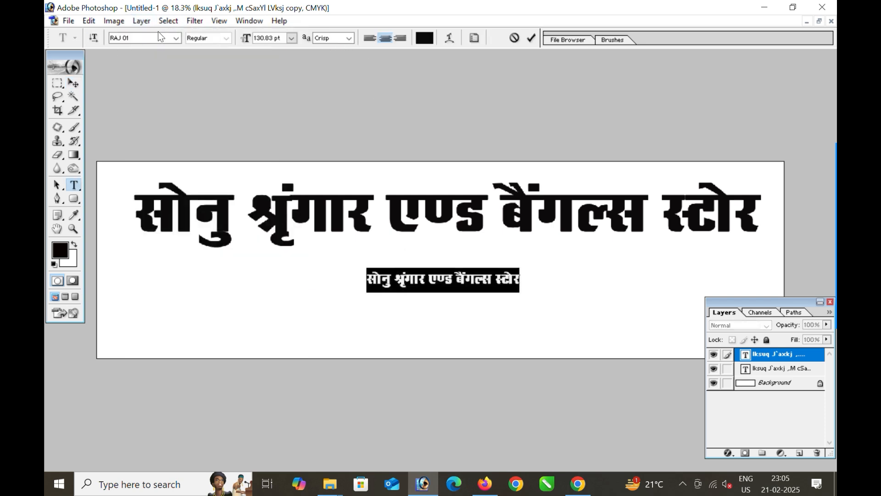
left_click(179, 38)
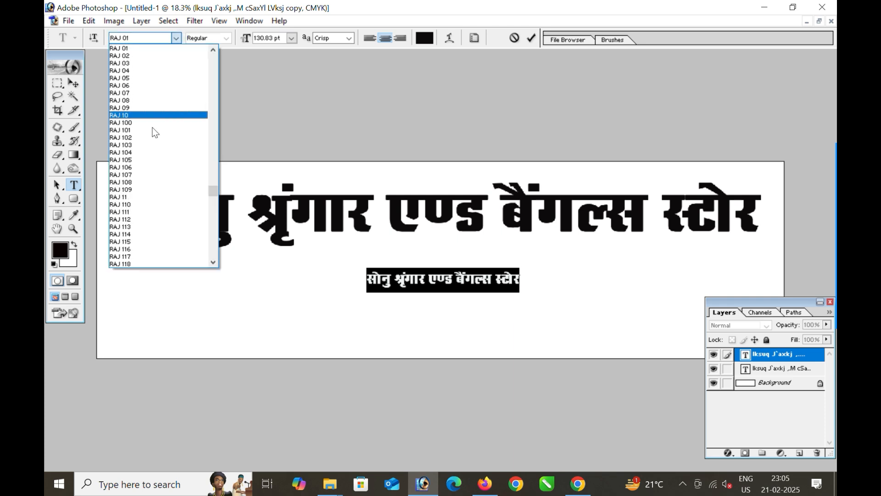
left_click(134, 78)
key("Down")
key("Down")
key("Down")
key("Down")
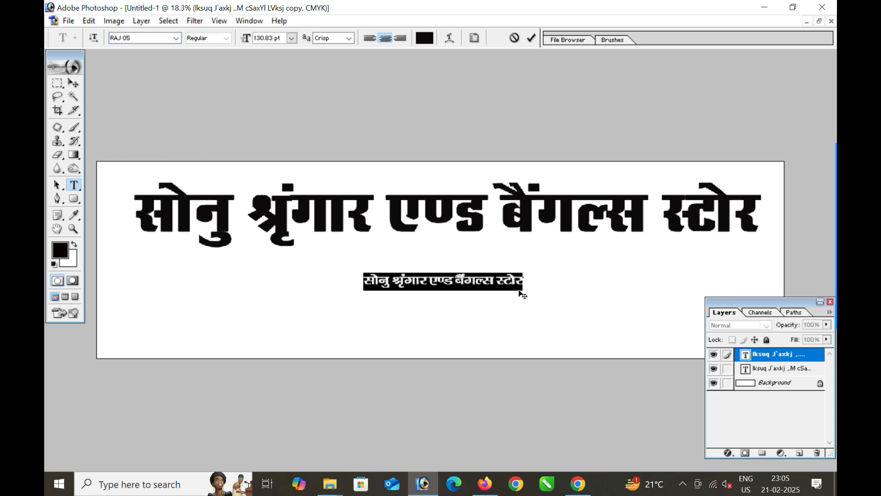
- Retype it as the two-line note 'नोटः हमारे यहाँ मेकप के सामान…' about makeup, bangles and gifts
type("uksV% gekjs ;gk¡ esdi ds lkeku] pqM+h] ygBh] ysfMt ilZ vknh")
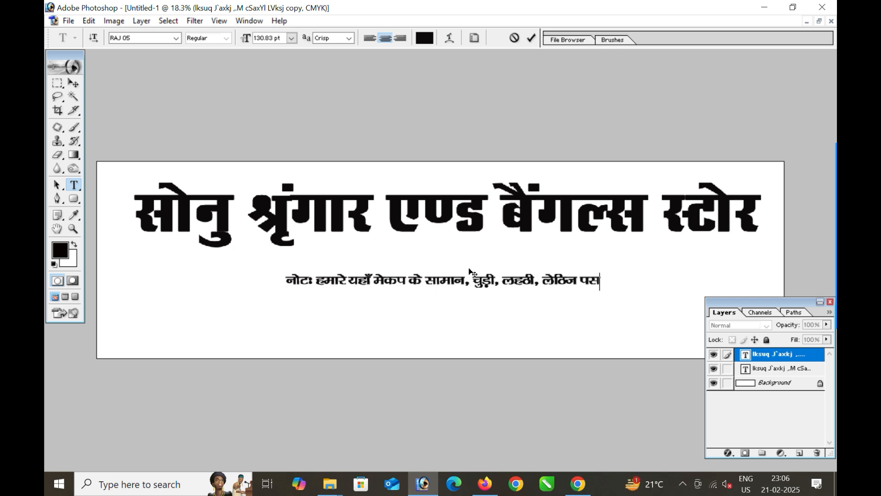
key("ctrl+Return")
key("ctrl+k")
left_click(427, 276)
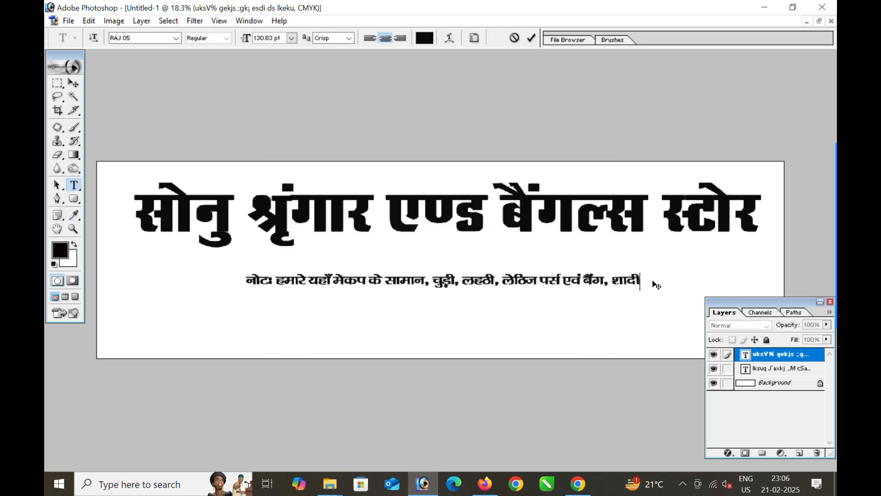
key("Return")
type("fookg ds 'kqHk volj ij J`axkj ,oa fxQ~V ds lHkh lkeku myC")
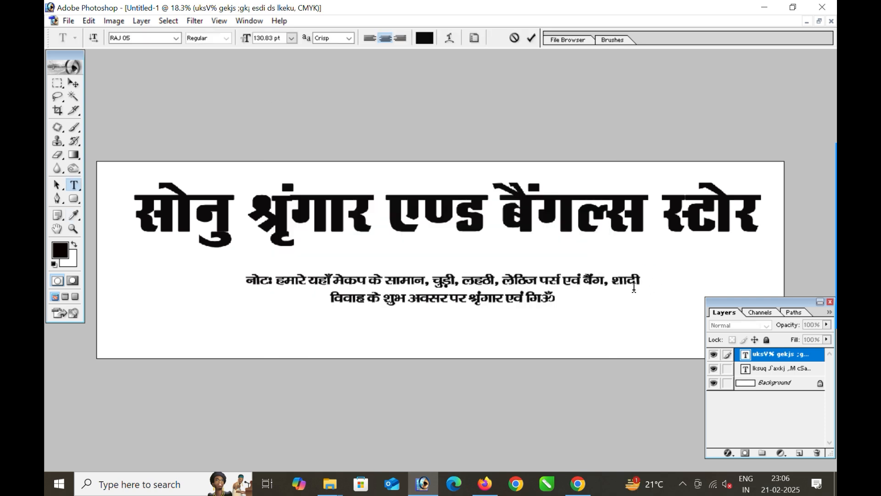
key("BackSpace")
key("BackSpace")
type("iyC/k gSA")
- Move the note up under the heading and enlarge it to fit
key("ctrl+Return")
key("v")
left_click_drag(631, 299, 637, 279)
key("ctrl+t")
left_click_drag(645, 285, 662, 288)
key("Return")
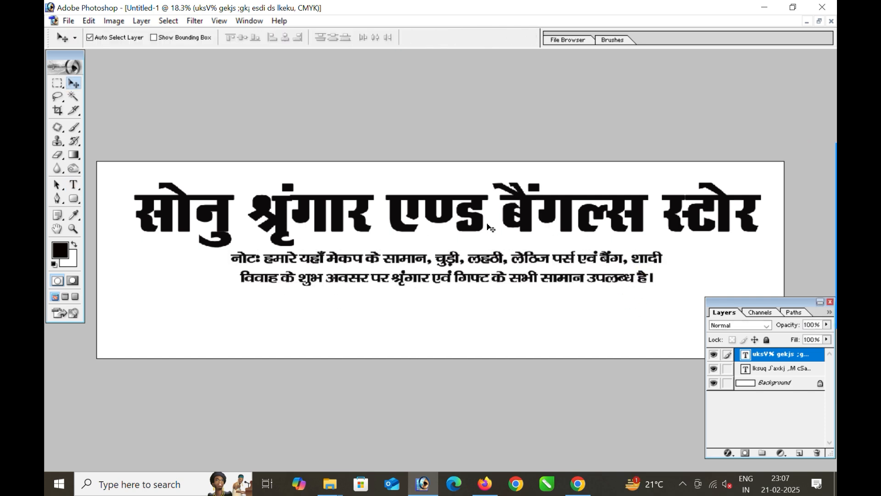
- Correct 'लेठिज' to 'लेडिज' in the note's first line and commit the text
left_click(480, 227)
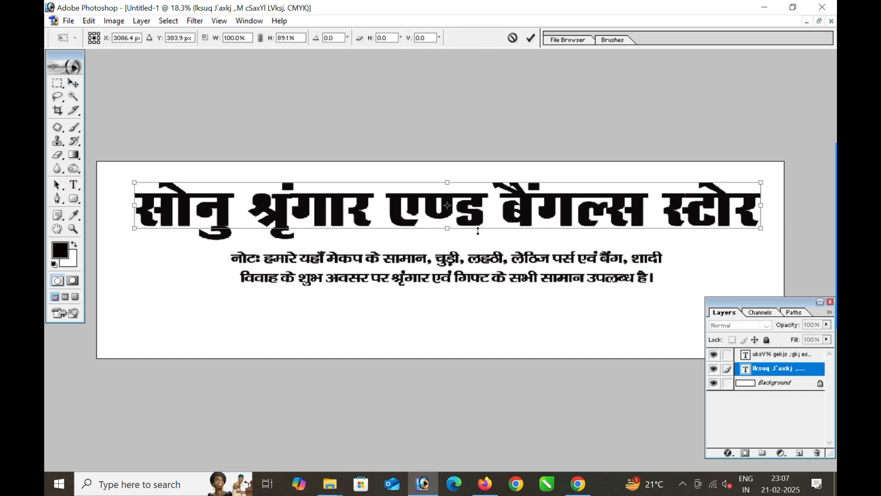
left_click(528, 261)
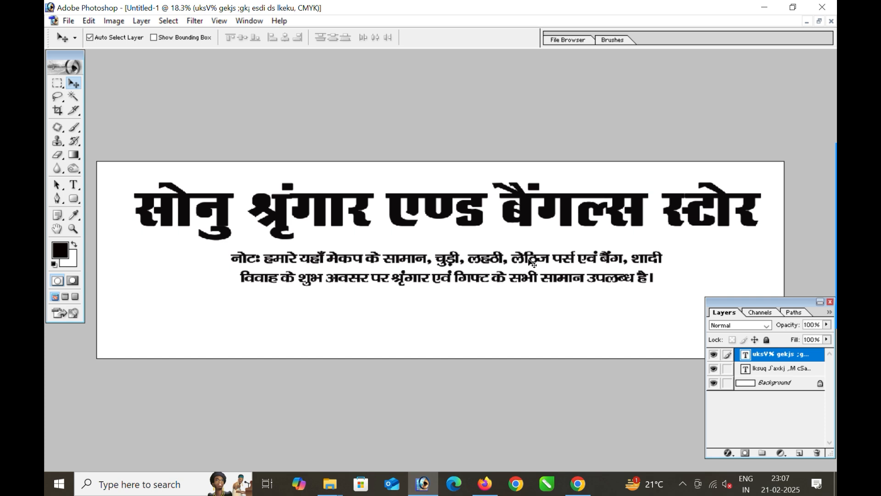
key("t")
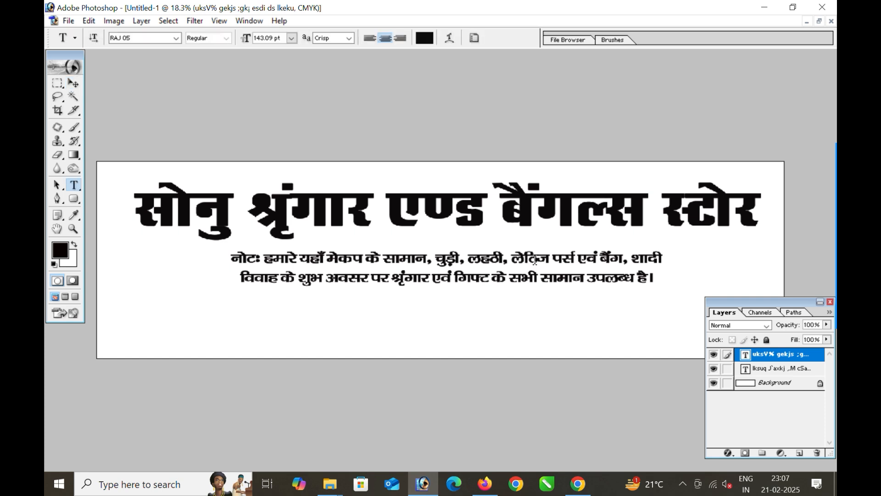
left_click(536, 257)
key("BackSpace")
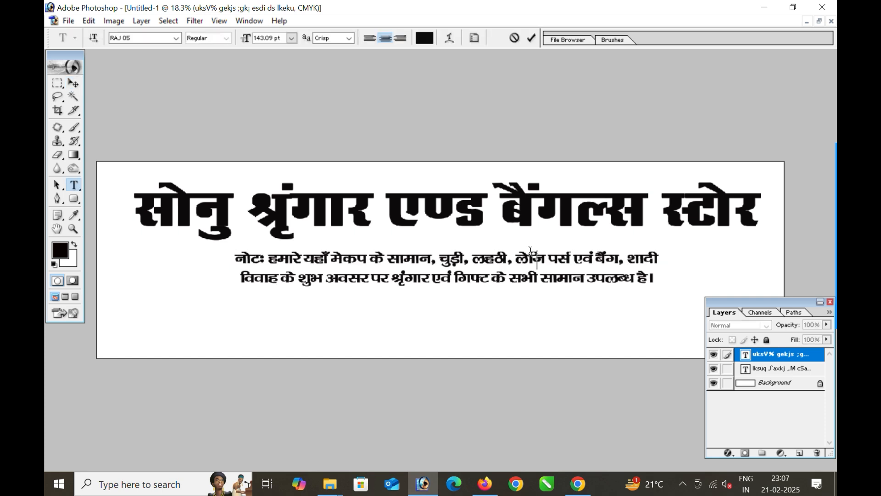
type("B")
key("BackSpace")
type("M")
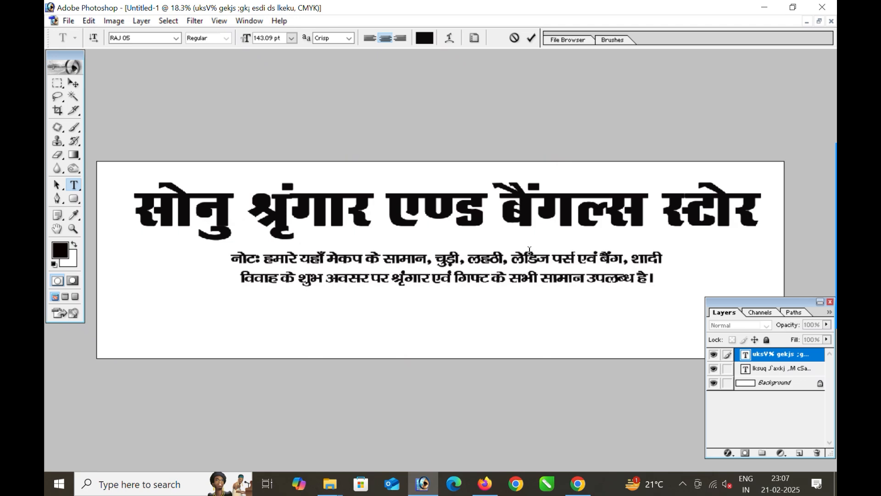
key("ctrl+Return")
key("v")
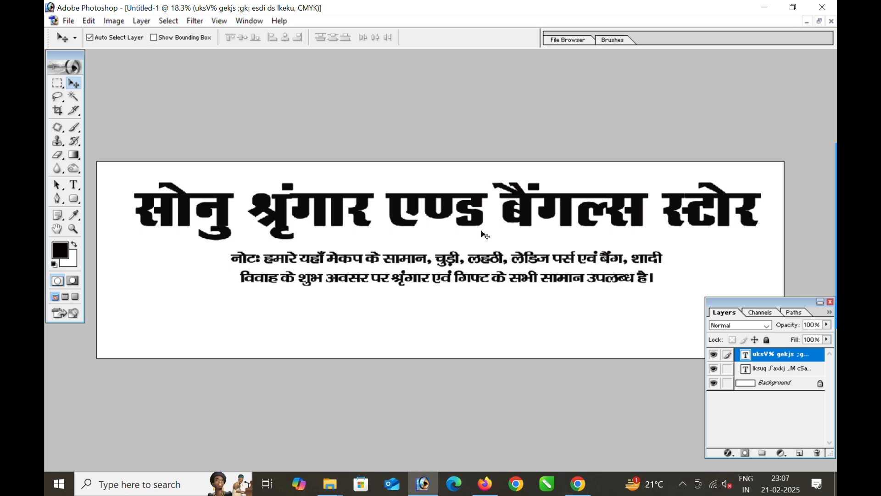
- Duplicate the note below it and retype it as the shop's address line
left_click_drag(478, 260, 459, 314)
key("t")
left_click(412, 316)
key("ctrl+a")
type("irk%& ckftriqj] eSu jksM] djih&bekexat")
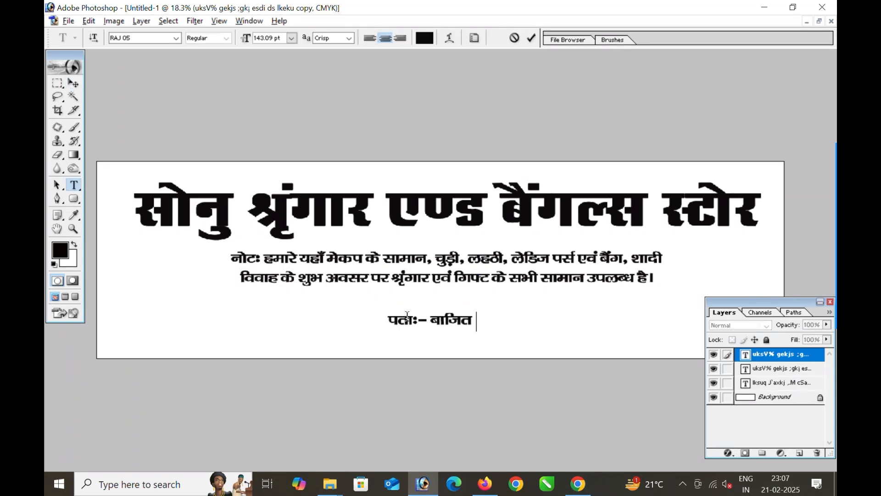
key("ctrl+Return")
key("v")
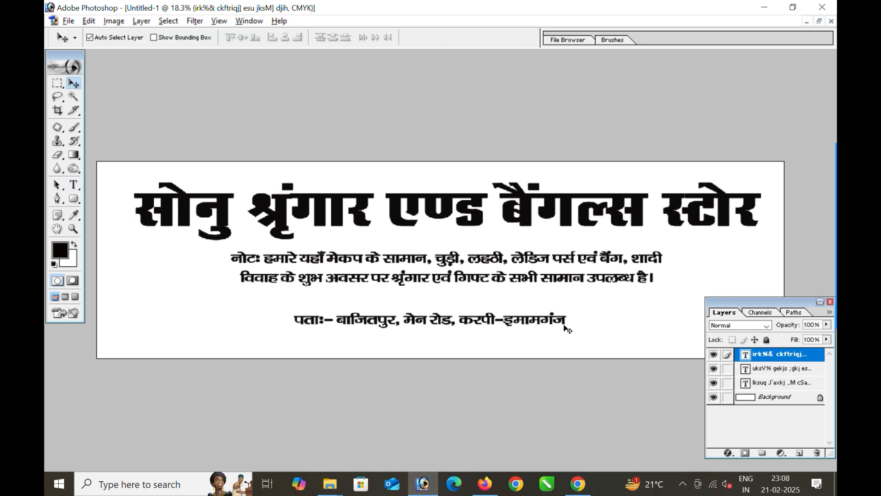
- Duplicate the address line and replace its text with the mobile number, placed to its right
left_click_drag(564, 322, 682, 343)
key("t")
left_click(604, 342)
key("ctrl+a")
type("eks")
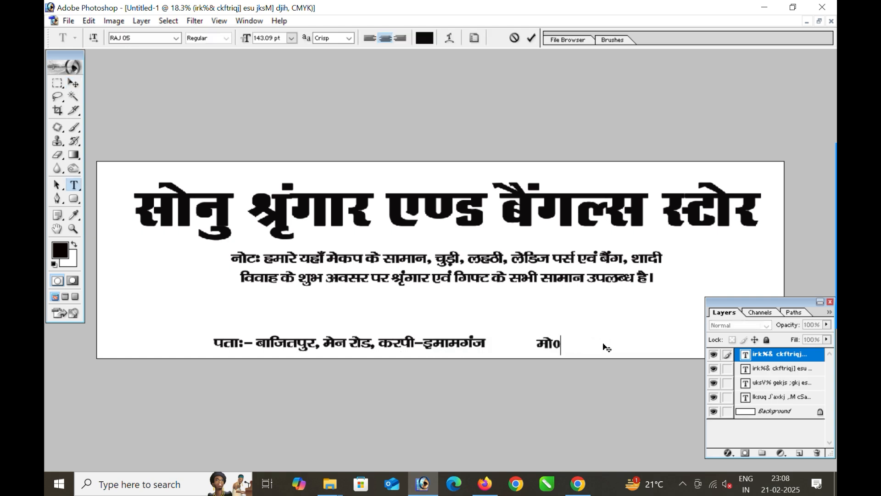
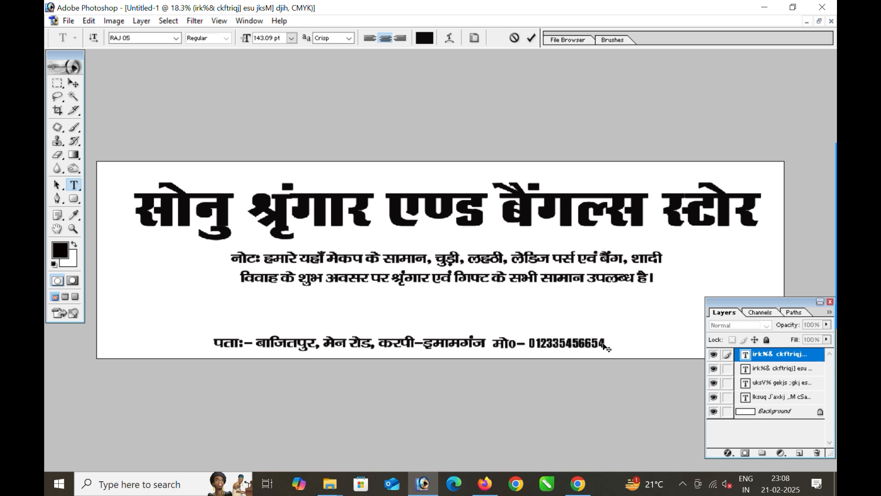
key("ctrl+Return")
key("v")
left_click_drag(604, 343, 626, 349)
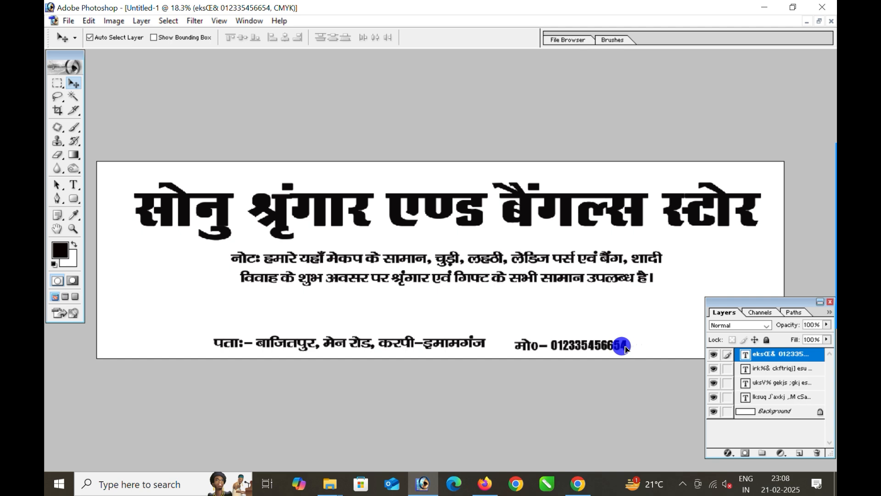
- Open the yellow background image from the Desktop
left_click(551, 325)
left_click(66, 21)
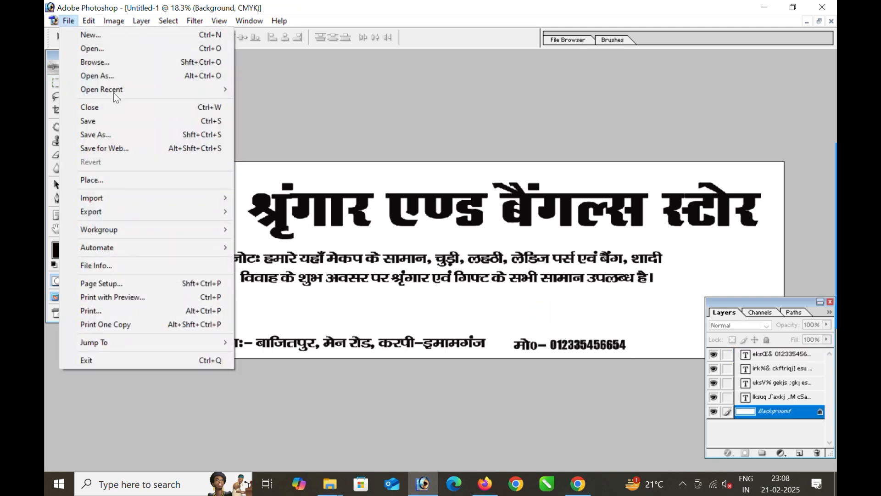
left_click(95, 48)
left_click(92, 103)
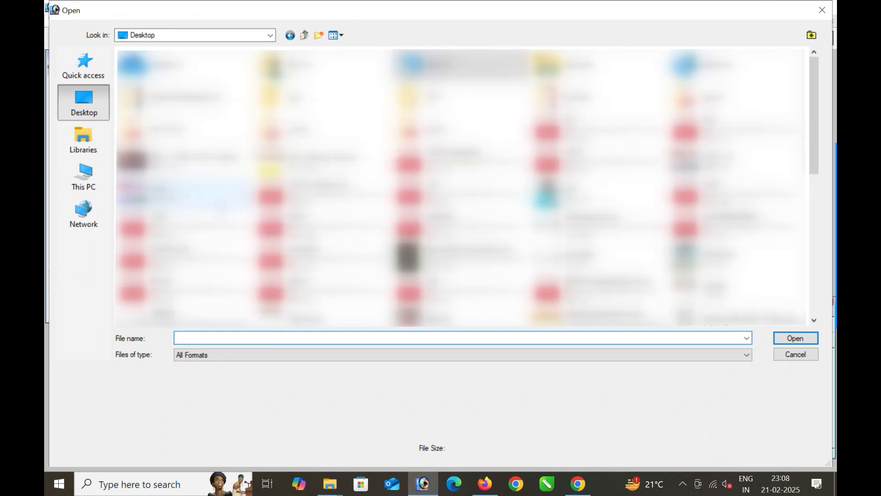
left_click(447, 164)
key("y")
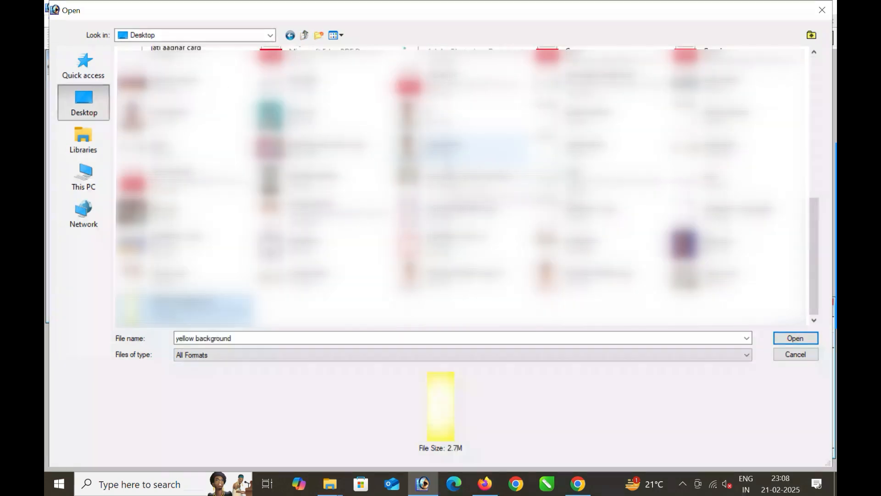
key("Return")
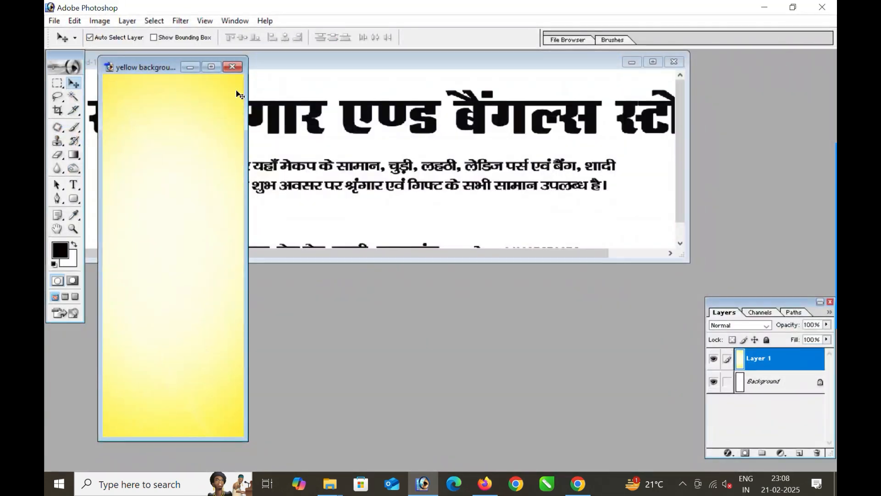
- Open the sringar photo.psd file
left_click(49, 23)
left_click(79, 65)
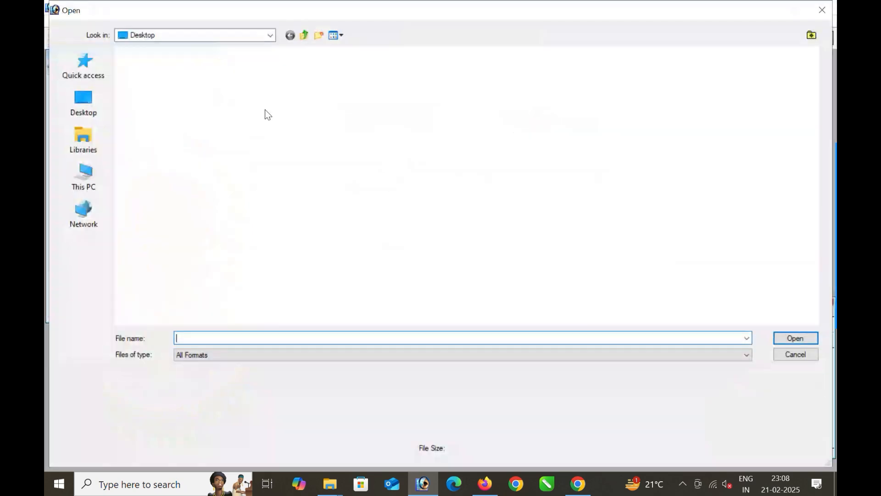
type("srin")
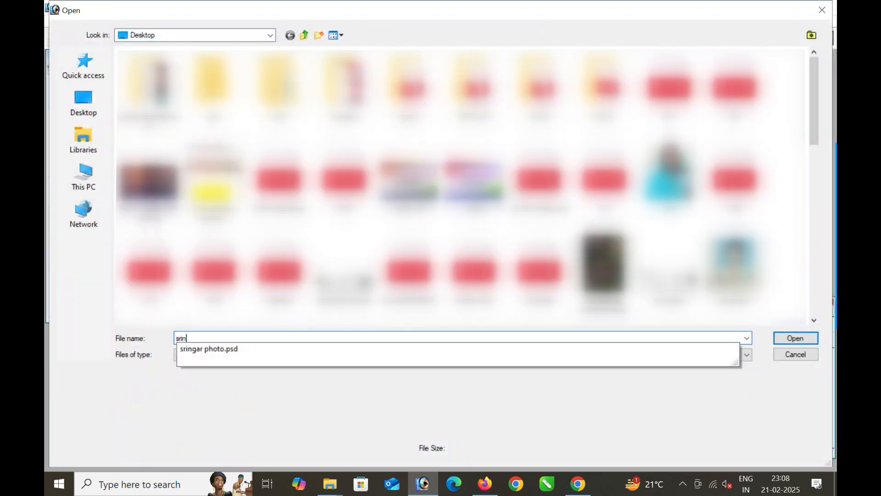
left_click(245, 351)
left_click(797, 340)
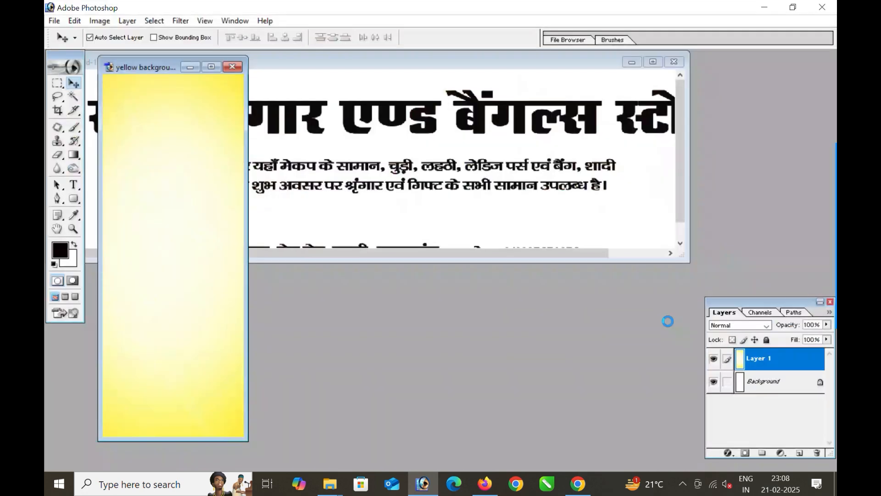
- Copy the yellow background and bride image layers into the banner
left_click_drag(205, 70, 475, 269)
left_click(187, 215)
left_click_drag(187, 215, 380, 174)
left_click_drag(477, 356, 459, 206)
left_click(652, 61)
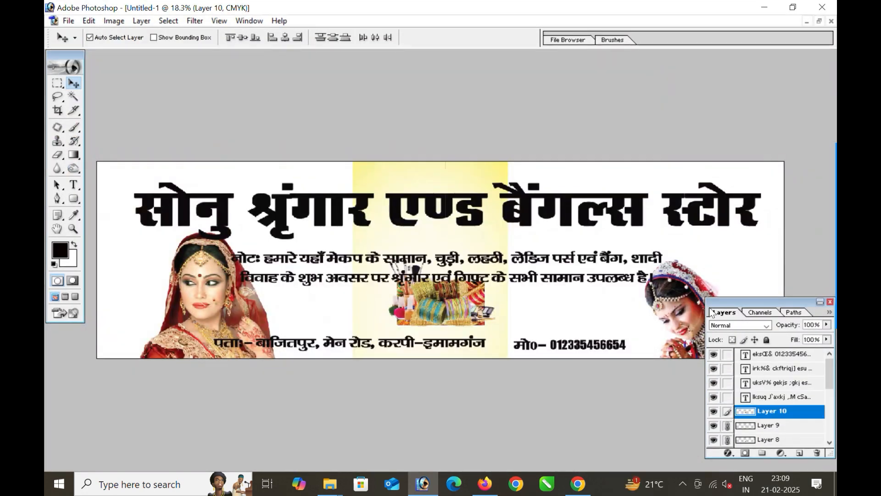
left_click_drag(742, 304, 750, 321)
- Rotate the yellow layer 90° clockwise and stretch it to fill the banner
left_click_drag(459, 239, 387, 232)
key("ctrl+t")
right_click(420, 213)
left_click(484, 325)
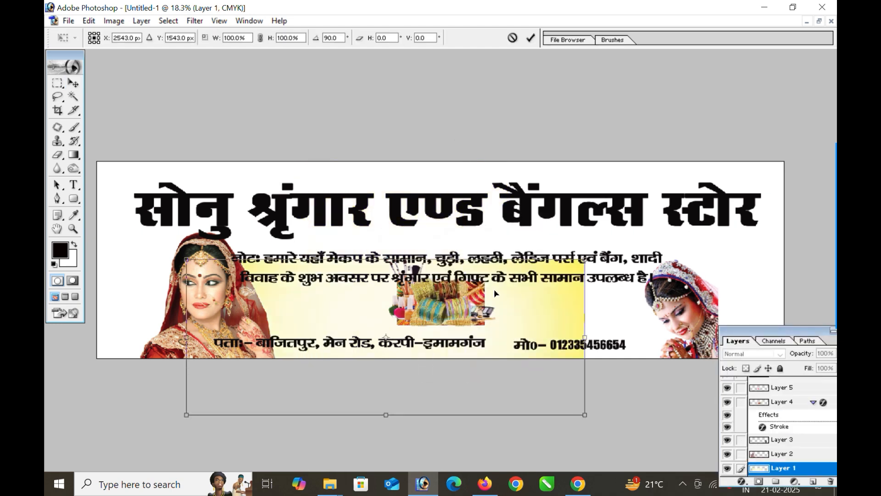
left_click_drag(519, 301, 432, 204)
left_click_drag(496, 317, 785, 359)
key("Return")
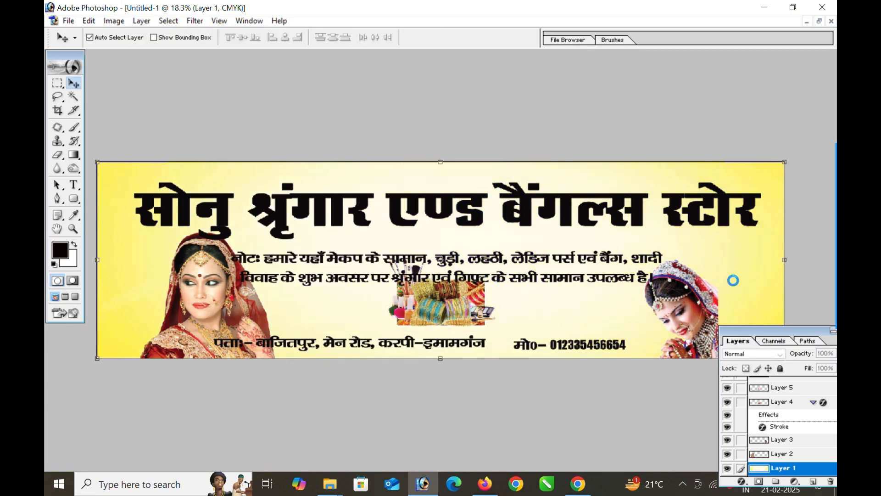
- Reposition the left and right brides and resize the heading to fit between them
left_click_drag(228, 305, 182, 263)
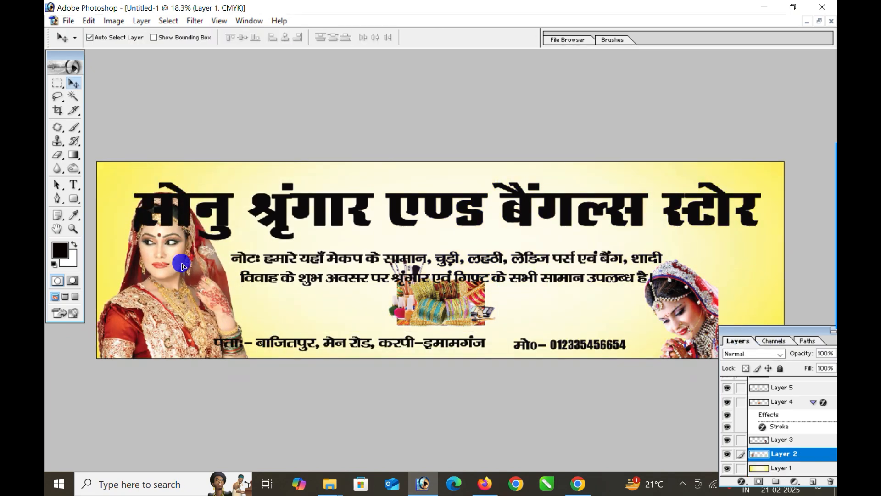
left_click(223, 225)
key("ctrl+t")
left_click_drag(134, 205, 208, 216)
left_click_drag(688, 205, 762, 205)
left_click(531, 38)
left_click_drag(684, 290, 753, 294)
- Raise the right bride and shift the address and phone lines to the right
scroll(683, 287, "down", 1)
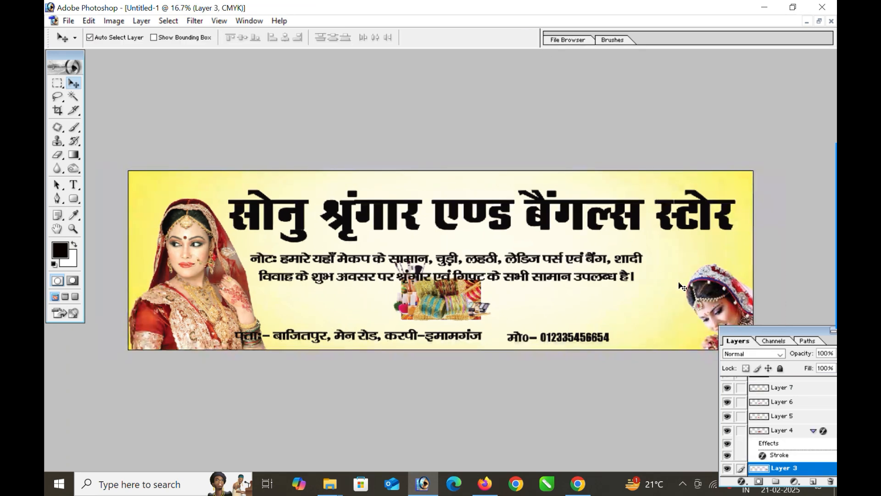
scroll(682, 287, "down", 1)
left_click_drag(668, 306, 649, 270)
scroll(466, 301, "up", 2)
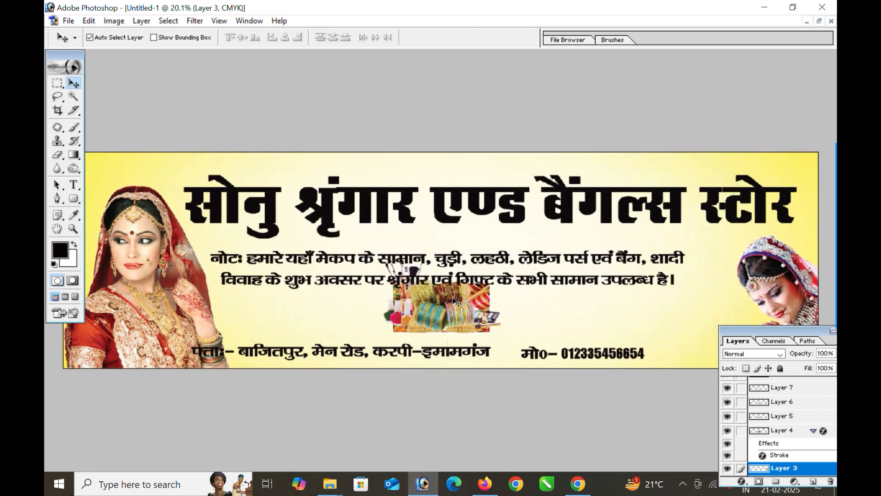
left_click_drag(492, 354, 534, 359)
left_click_drag(639, 357, 688, 361)
- Spread the bangles, earrings and makeup images under the note and shift the note lines right
left_click_drag(496, 305, 556, 318)
left_click_drag(500, 320, 523, 318)
left_click_drag(452, 329, 516, 328)
left_click_drag(538, 292, 244, 293)
left_click(274, 279)
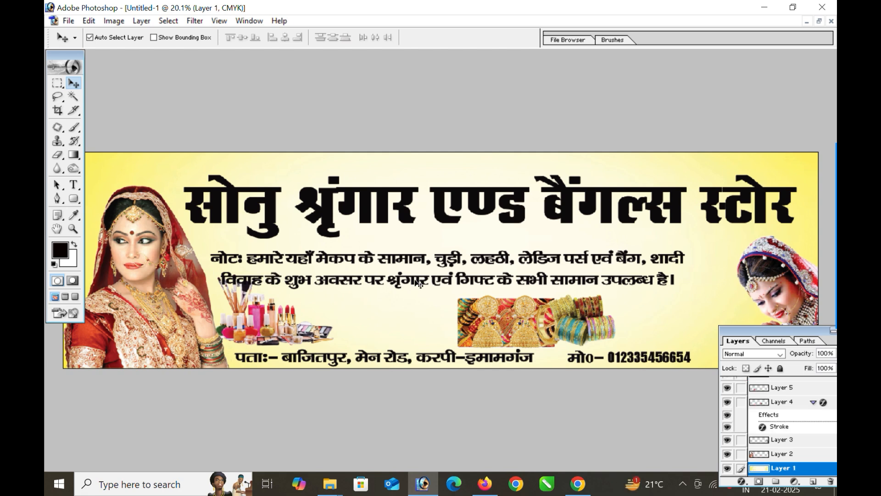
left_click_drag(398, 279, 444, 276)
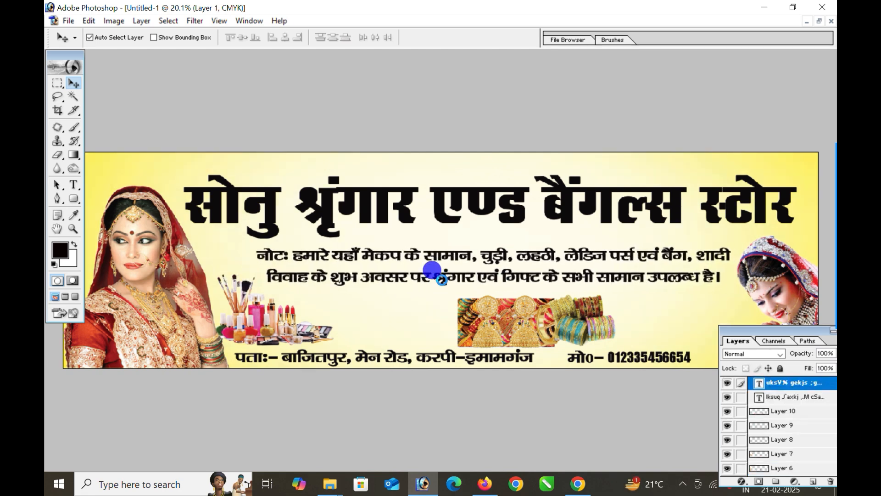
- Fine-tune the makeup, jewellery, earrings, bangles and ring images into an even row
left_click_drag(271, 323, 267, 319)
mouse_move(491, 320)
left_mouse_down()
mouse_move(374, 320)
mouse_move(480, 319)
left_mouse_up()
left_click_drag(567, 323, 662, 326)
left_click_drag(550, 323, 609, 324)
left_click_drag(509, 330, 572, 332)
mouse_move(402, 323)
left_mouse_down()
mouse_move(487, 323)
mouse_move(417, 325)
left_mouse_up()
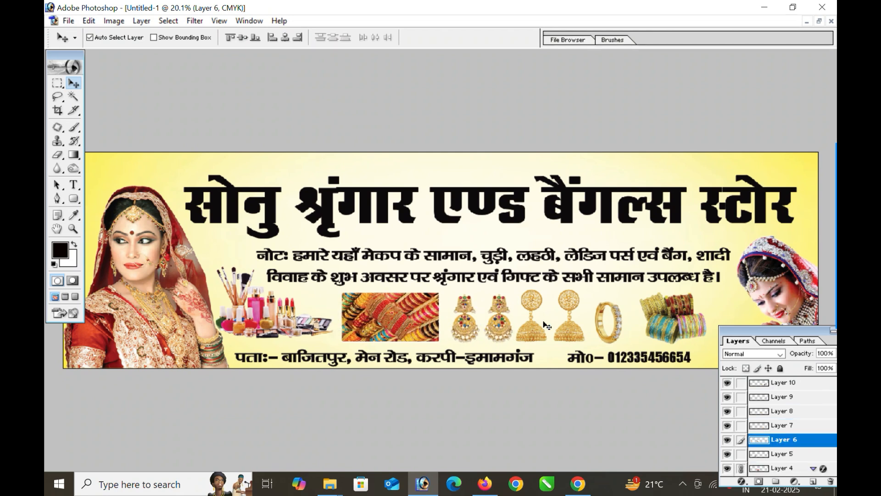
left_click(217, 248)
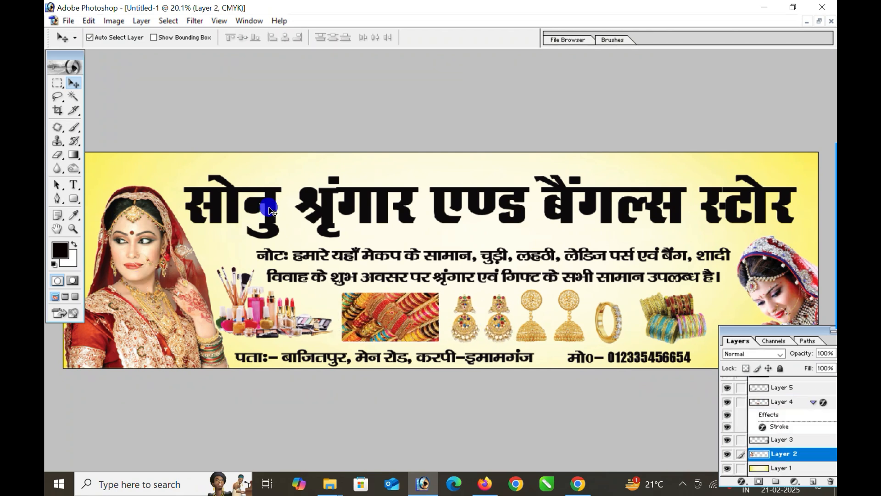
- Duplicate the heading layer and offset the copy just below the original
left_click_drag(270, 211, 271, 205)
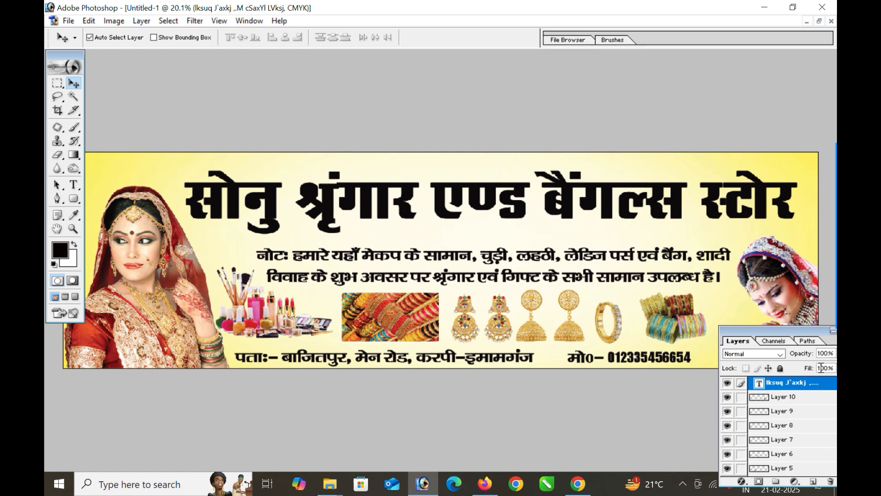
right_click(799, 382)
left_click(758, 263)
left_click(554, 215)
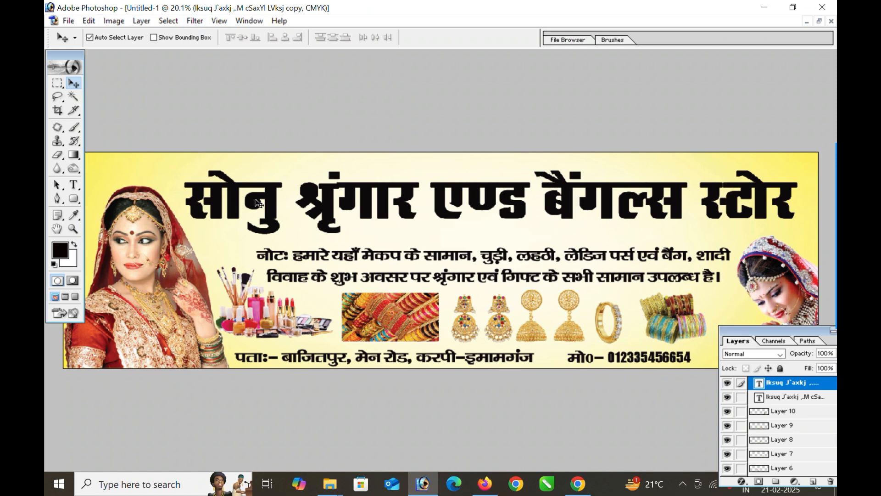
left_click_drag(278, 205, 281, 226)
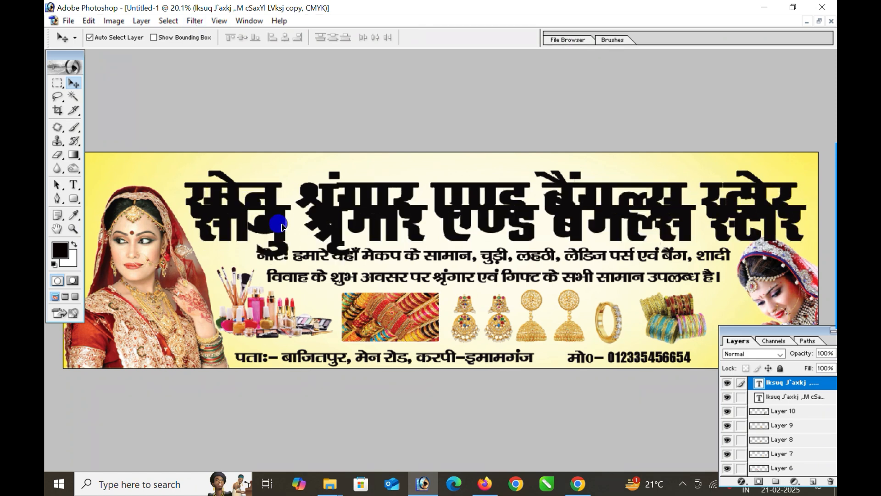
- Recolour all of the copied heading's text red
left_click(79, 188)
left_click(346, 204)
key("ctrl+a")
left_click(424, 37)
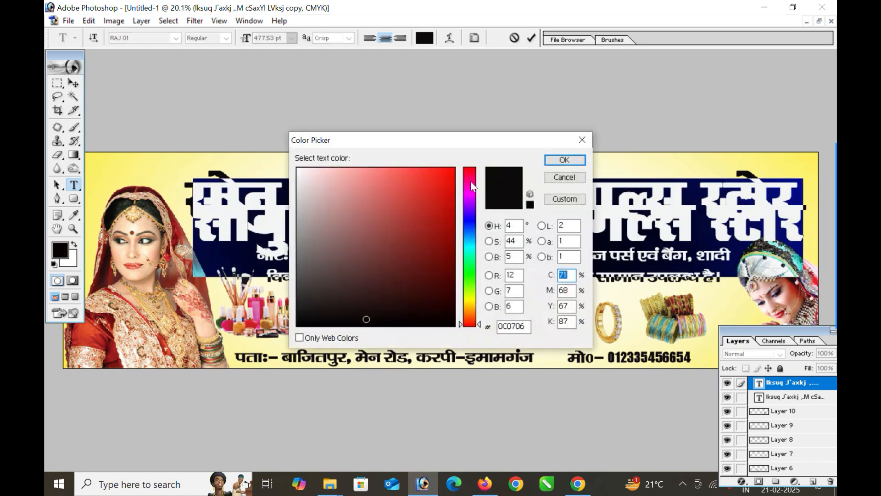
left_click(447, 174)
left_click(564, 159)
left_click(304, 224)
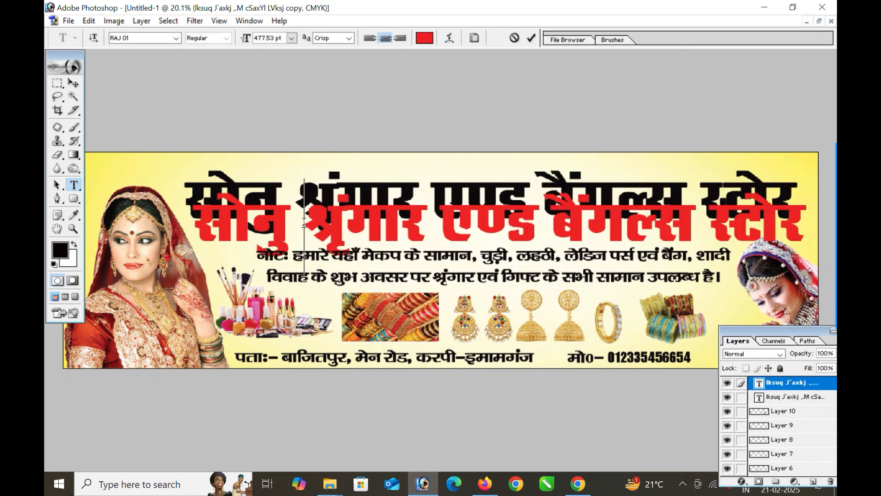
left_click(531, 38)
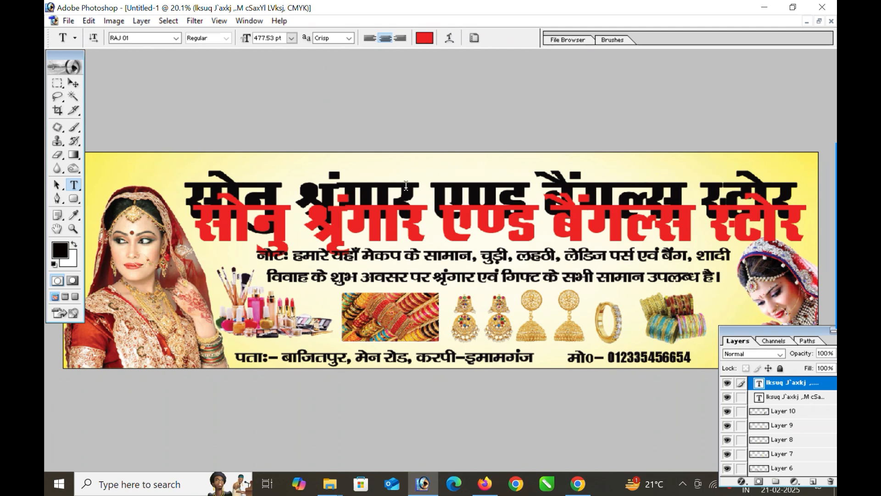
- Change the black shop-name heading text colour to white
key("v")
left_click(410, 192)
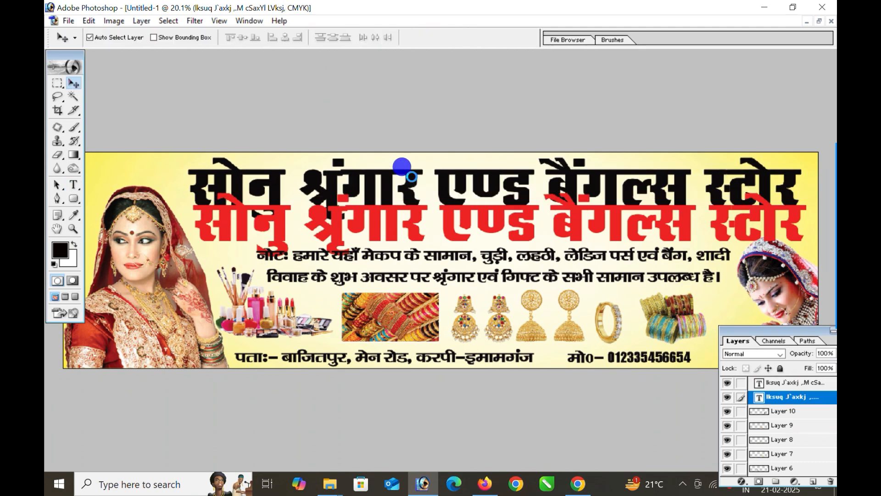
double_click(411, 192)
left_click(424, 38)
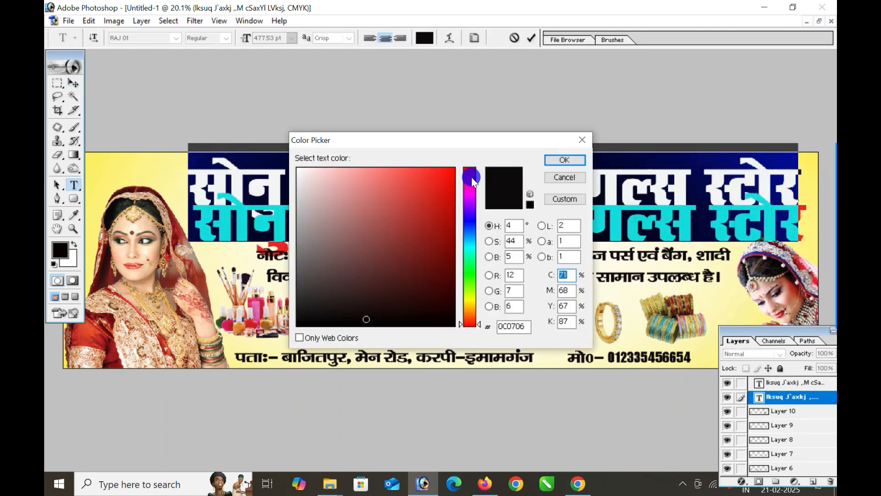
left_click_drag(340, 187, 297, 169)
left_click(564, 159)
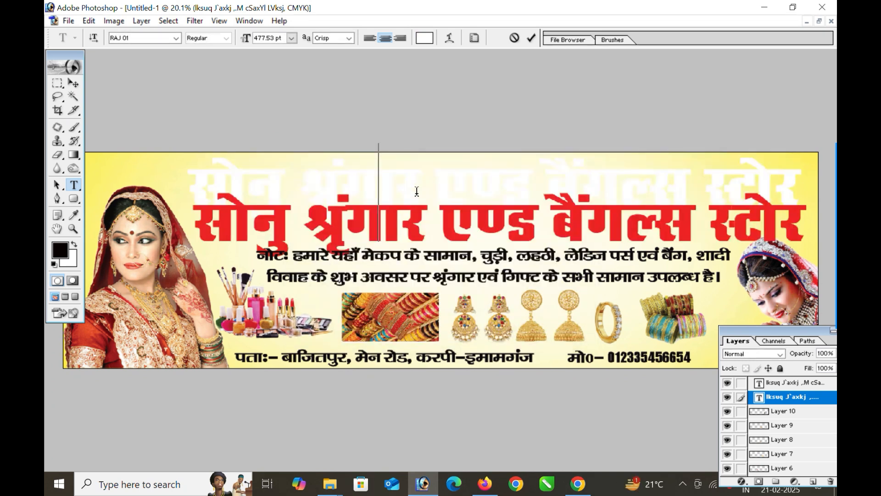
left_click(78, 85)
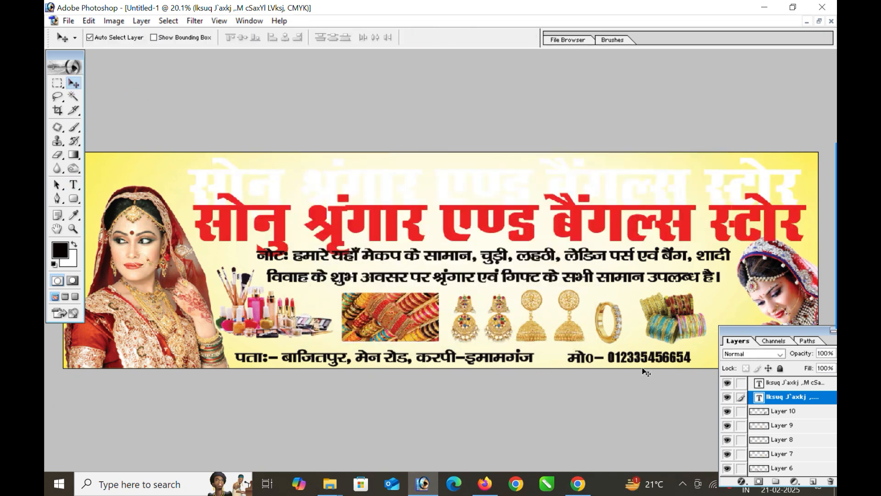
- Add a blue 0090FF Stroke layer style to the white heading
left_click(743, 481)
left_click(743, 472)
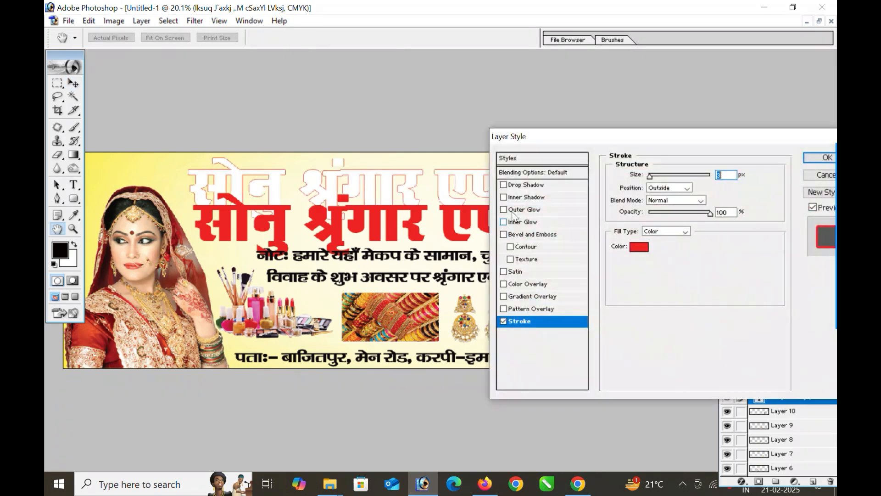
left_click(638, 246)
left_click(470, 232)
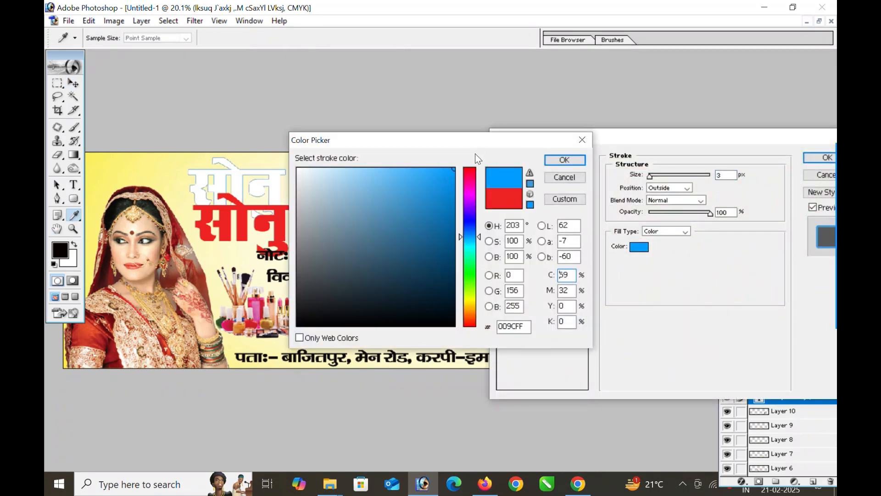
left_click_drag(487, 141, 634, 171)
left_click_drag(594, 206, 703, 191)
left_click(712, 189)
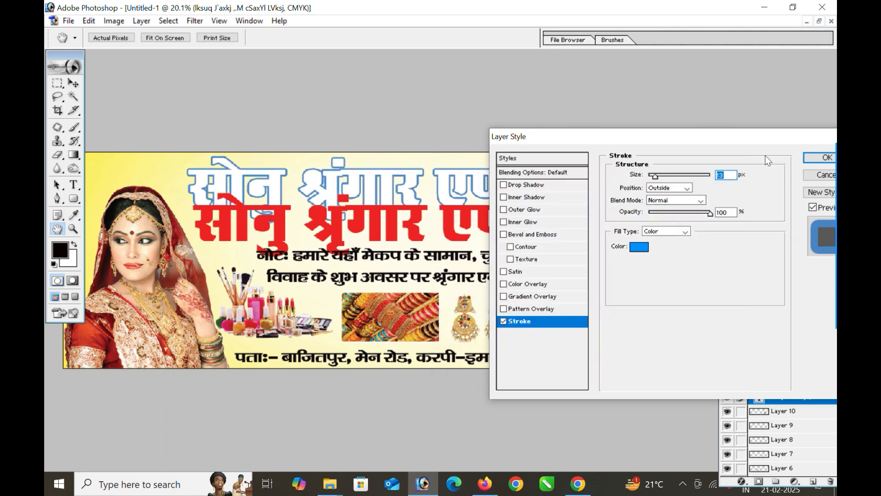
left_click(816, 158)
left_click(195, 20)
- Apply Motion Blur at angle -69° and distance 73 pixels to the white-blue heading
mouse_move(216, 109)
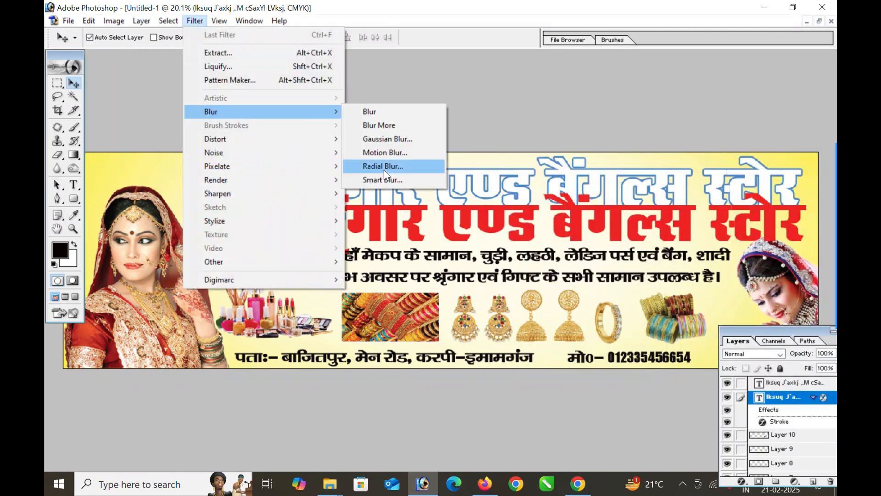
left_click(384, 153)
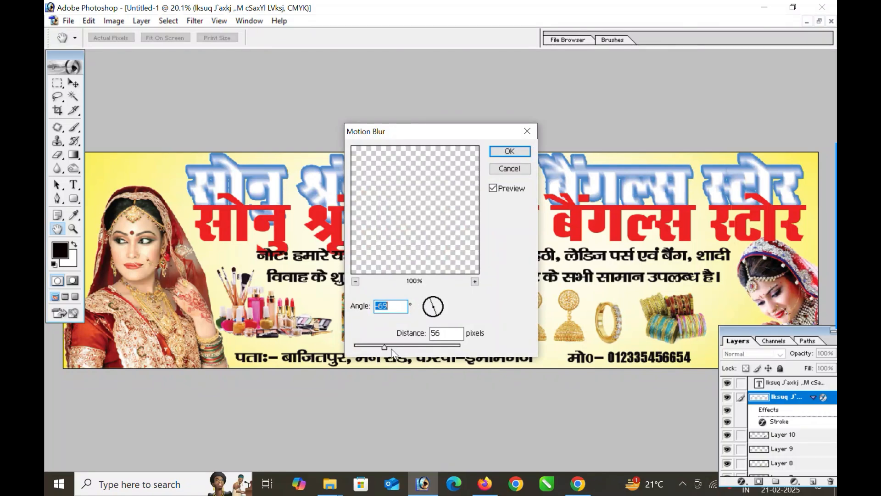
left_click_drag(388, 348, 389, 350)
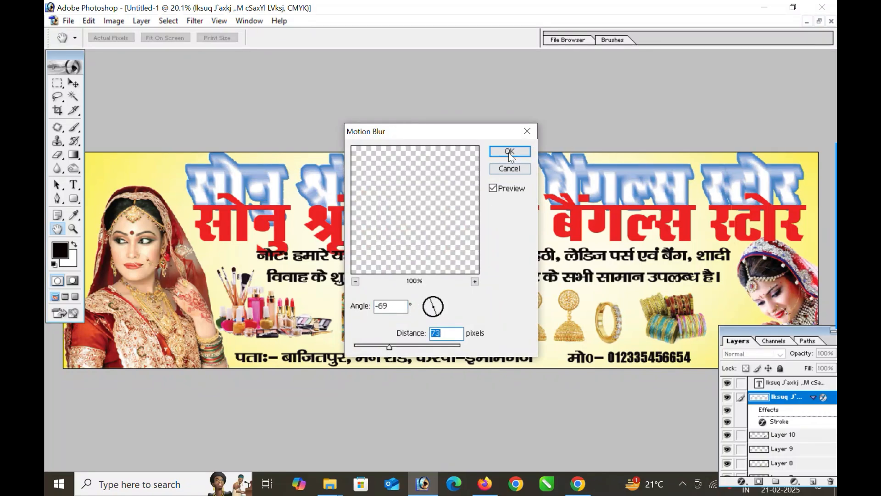
left_click(508, 152)
- Position the red heading over the blurred heading to create the 3D look
key("v")
left_click(273, 217)
left_click_drag(272, 217, 272, 233)
left_click_drag(275, 202, 274, 191)
left_click_drag(275, 228, 271, 189)
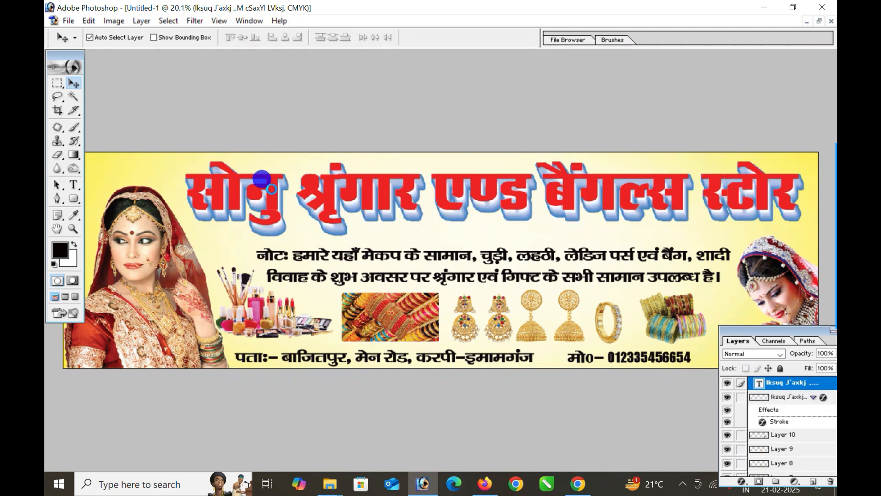
left_click_drag(151, 140, 404, 269)
mouse_move(427, 173)
left_mouse_down()
mouse_move(430, 185)
mouse_move(424, 175)
left_mouse_up()
- Give the red heading a white 10 px Stroke, then zoom out to the whole banner
left_click(742, 482)
left_click(762, 482)
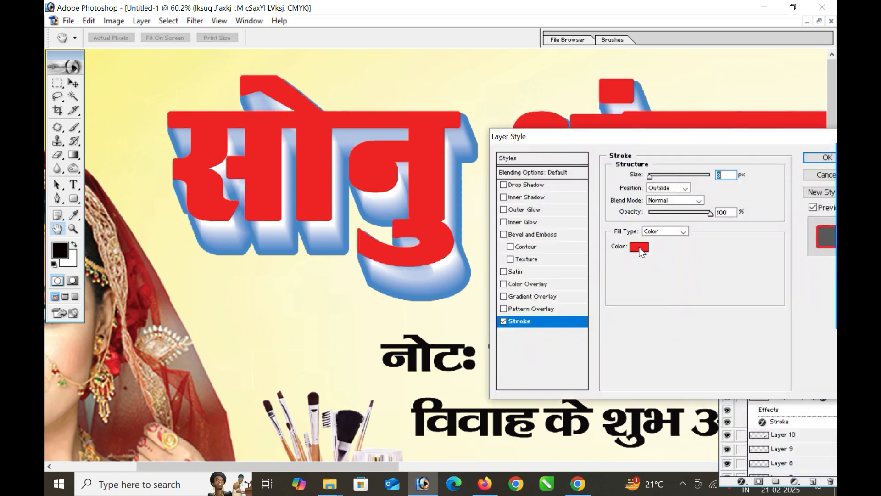
left_click(639, 247)
left_click(441, 193)
left_click(707, 190)
left_click(653, 176)
left_click_drag(653, 178, 654, 177)
left_click(826, 159)
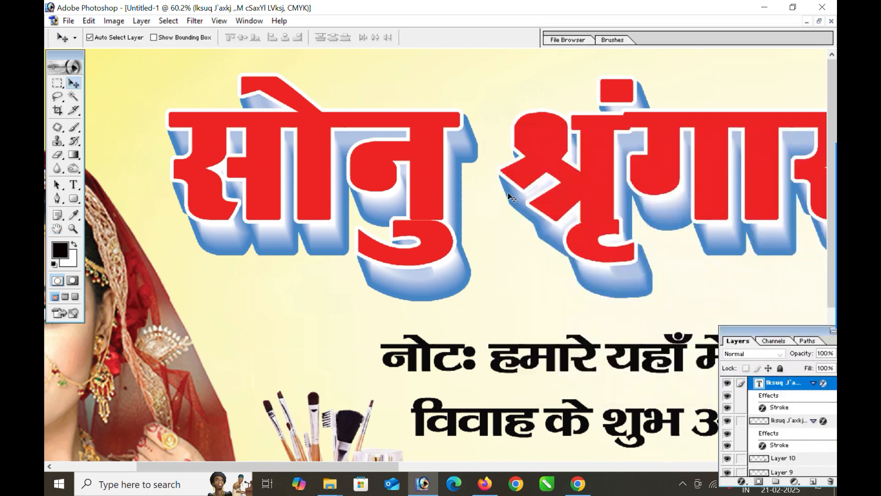
left_click(431, 184)
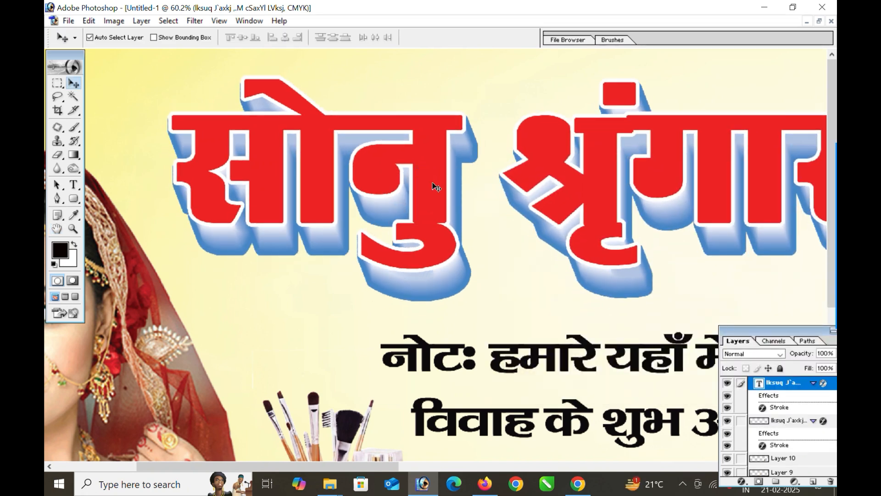
key("ctrl+minus")
key("ctrl+minus")
key("ctrl+minus")
key("ctrl+minus")
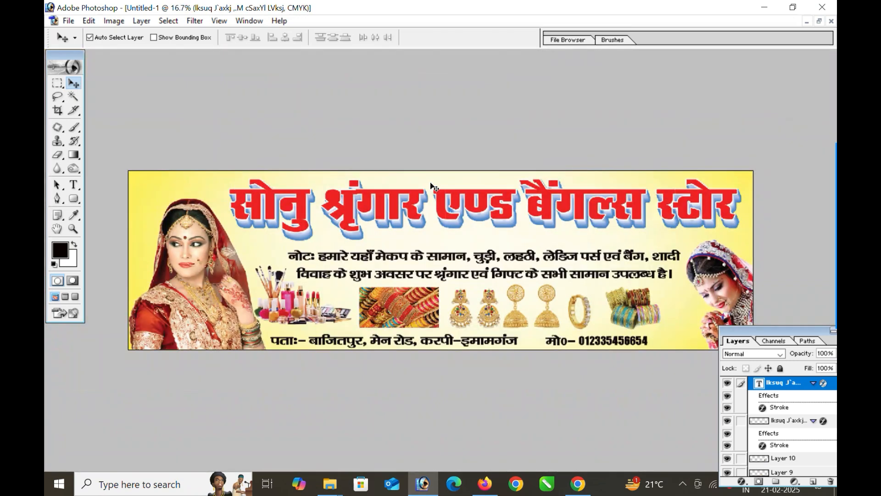
- Add a dark blue Color Overlay and a white Stroke to the two-line note text
left_click(468, 261)
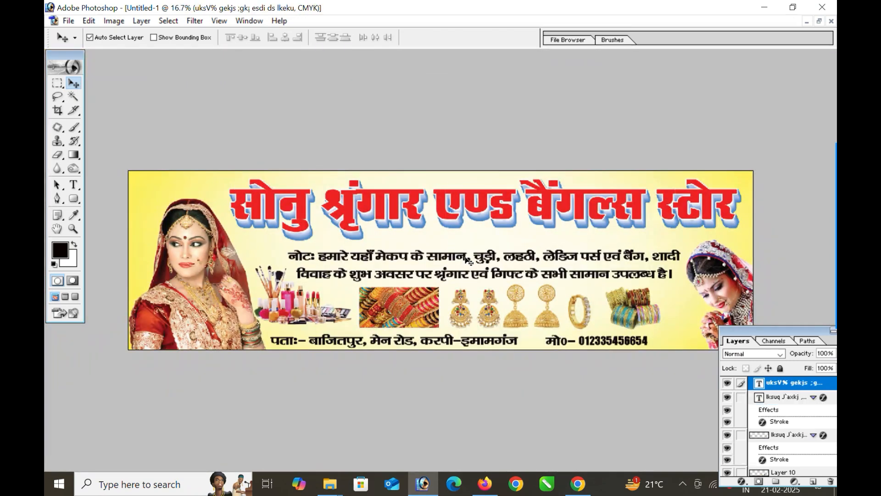
left_click(742, 481)
left_click(762, 432)
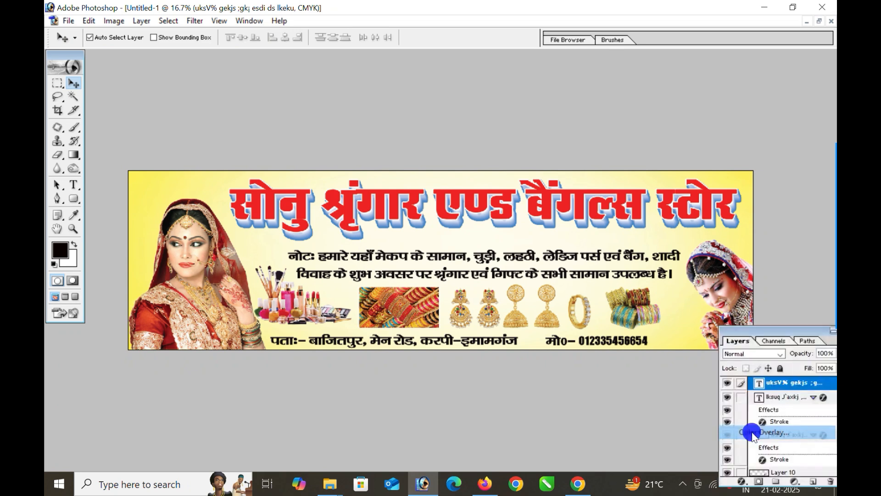
left_click(715, 174)
left_click(619, 246)
left_click(602, 257)
left_click(712, 190)
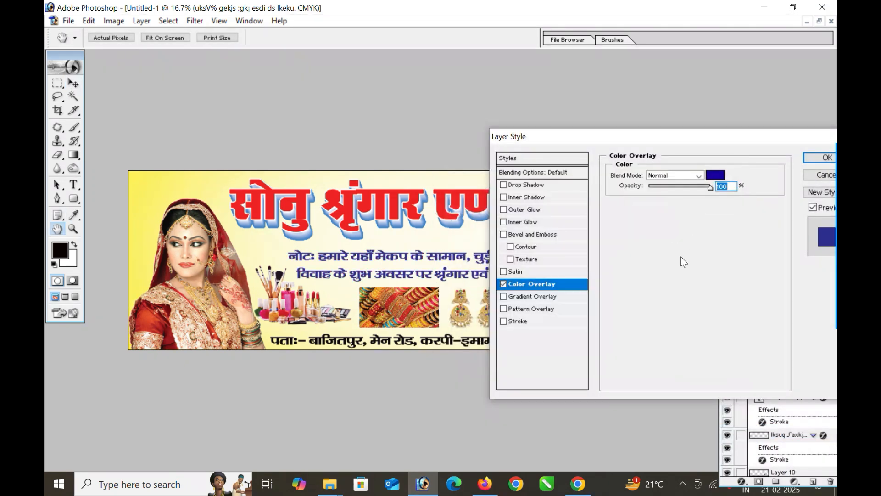
left_click(533, 320)
left_click(638, 244)
left_click(434, 190)
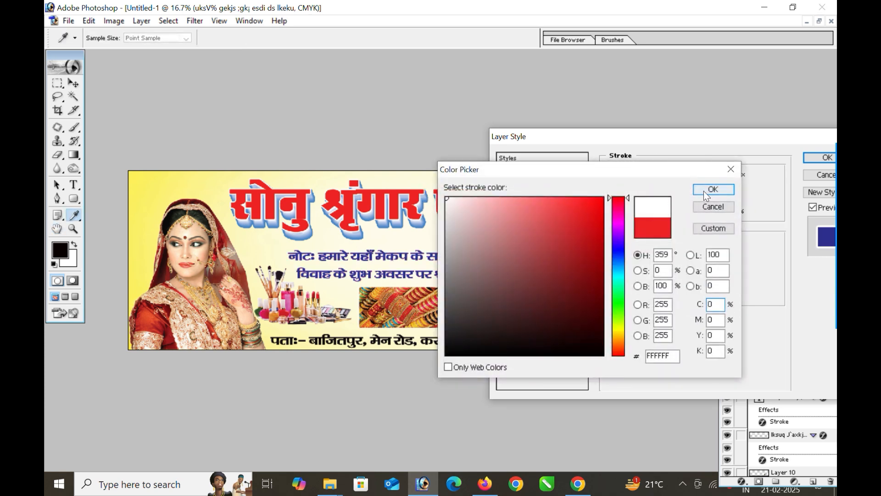
left_click(713, 189)
left_click(656, 175)
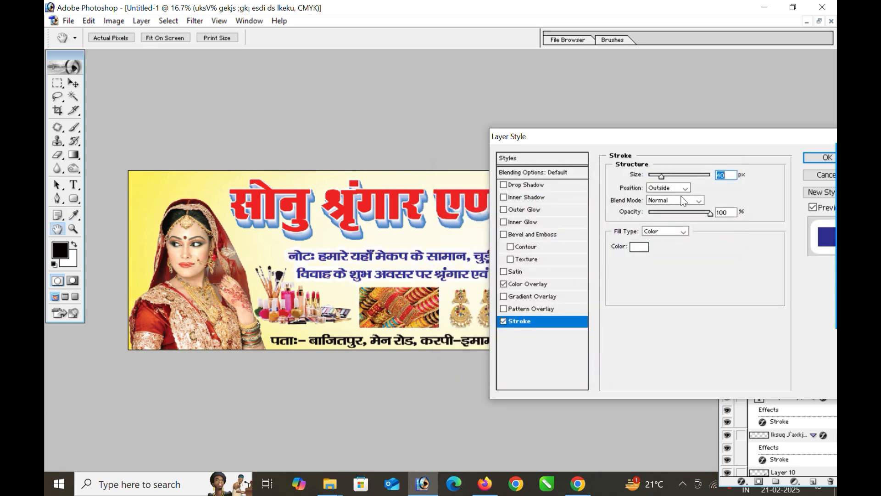
- Change the note's Color Overlay colour to pink FF00BA
left_click(528, 283)
left_click(715, 175)
left_click(618, 216)
left_click(604, 225)
left_click_drag(597, 210, 608, 188)
left_click(712, 189)
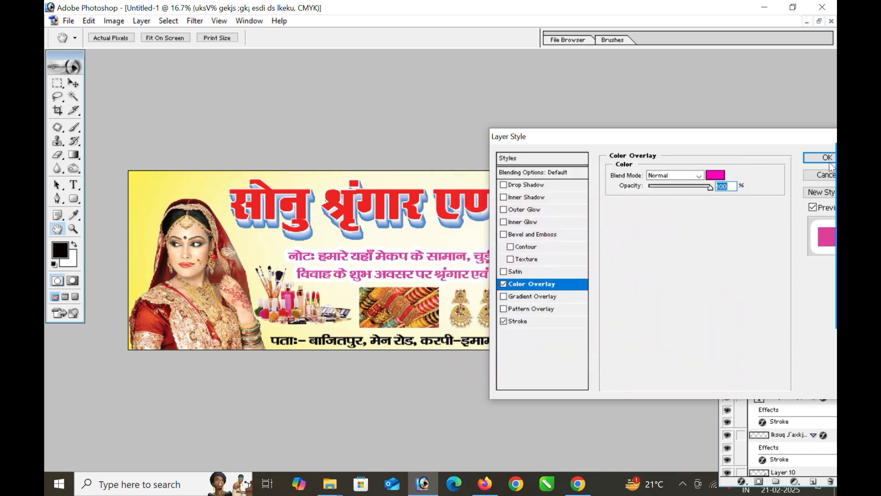
left_click_drag(764, 139, 687, 123)
- Apply the note's pink overlay and white stroke layer style
left_click(749, 142)
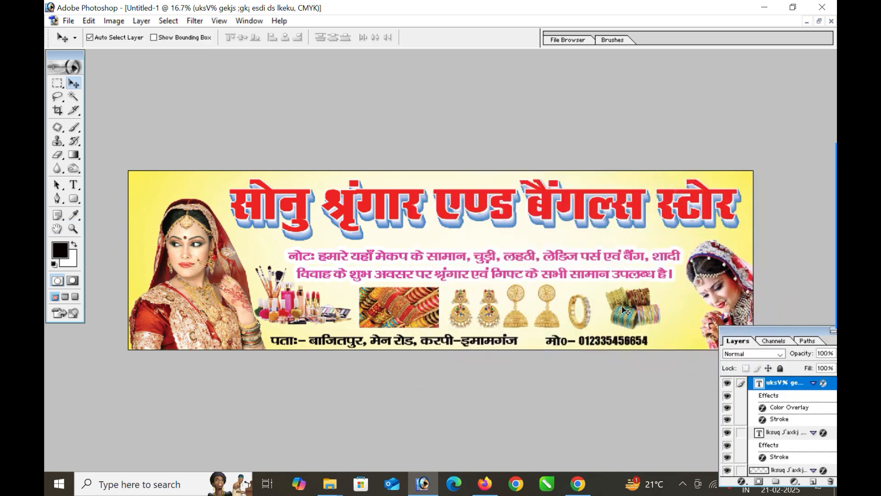
scroll(482, 341, "up", 3)
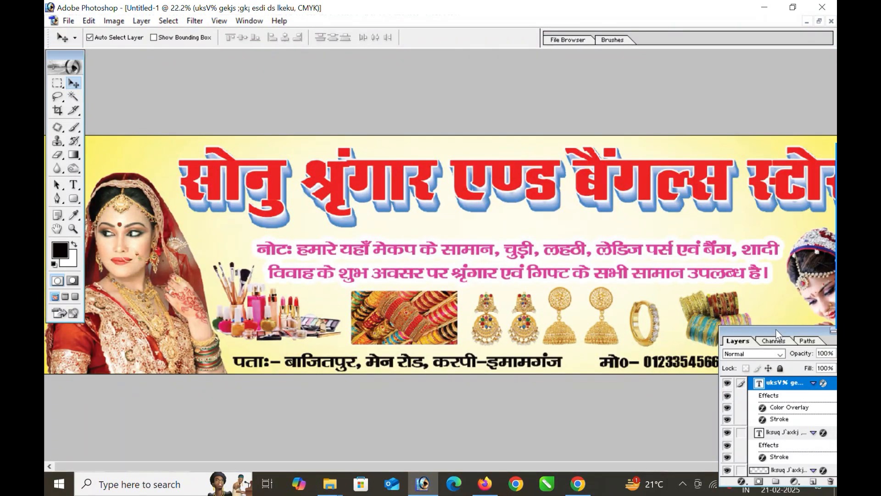
left_click_drag(776, 328, 747, 383)
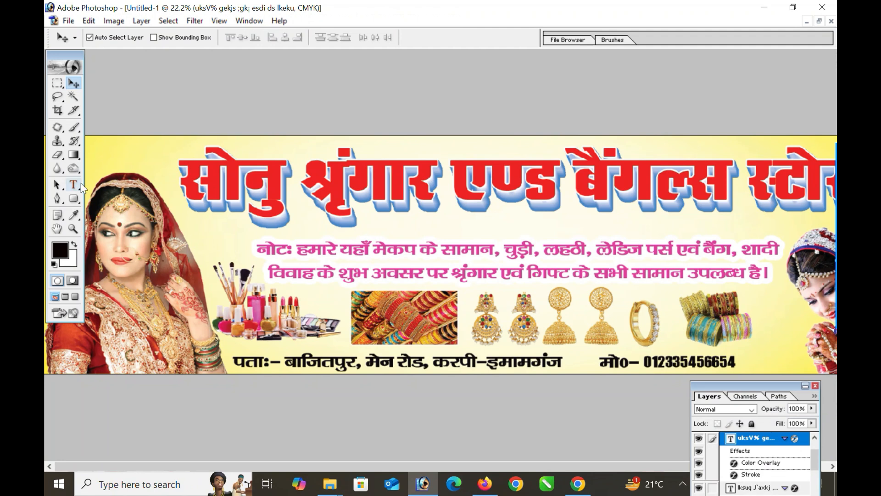
- Draw a red FF0000 filled rectangle shape under the address line
left_click(74, 198)
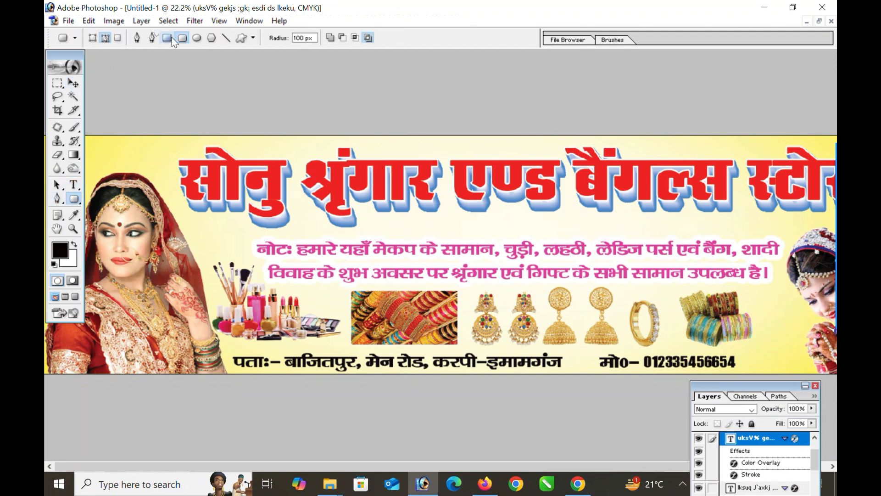
left_click(170, 37)
left_click(93, 38)
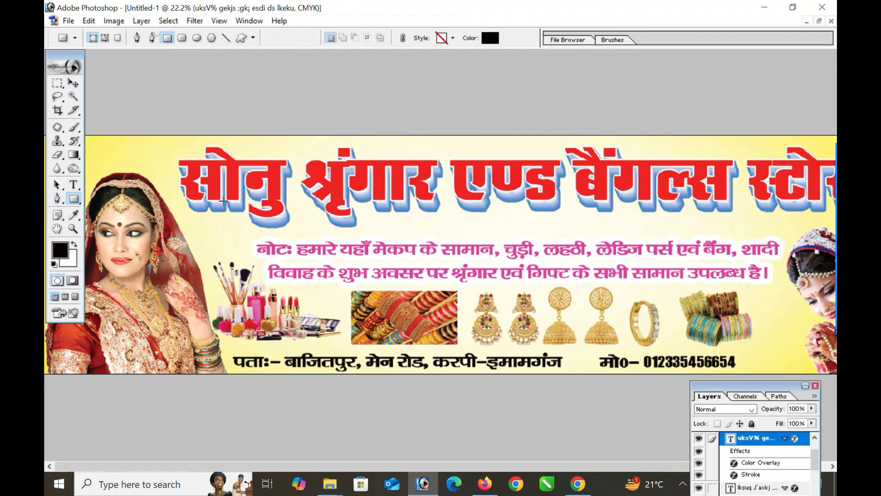
left_click(491, 38)
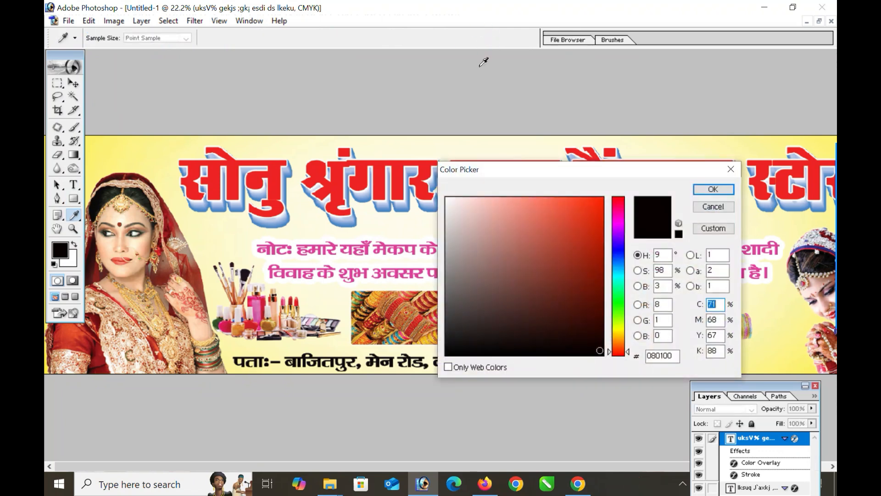
left_click_drag(596, 202, 606, 184)
left_click(713, 189)
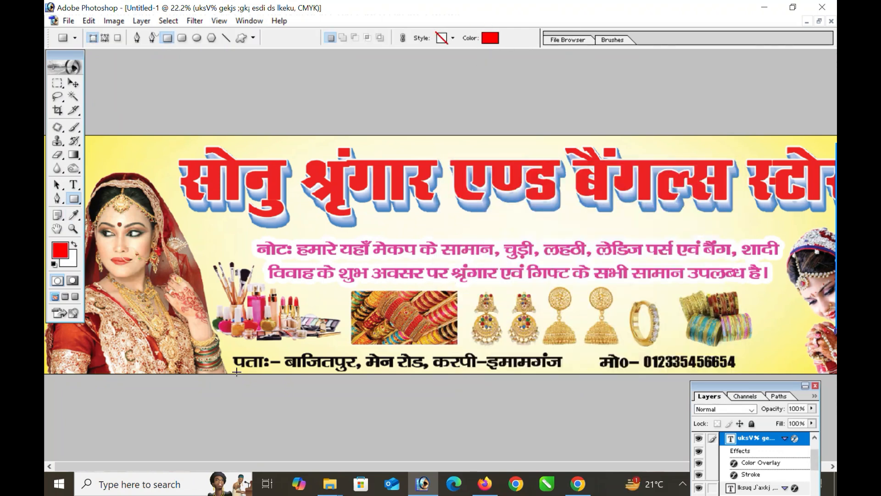
left_click_drag(224, 348, 565, 372)
- Try stretching the red bar left with Free Transform, undo it, and nudge the address text left
key("v")
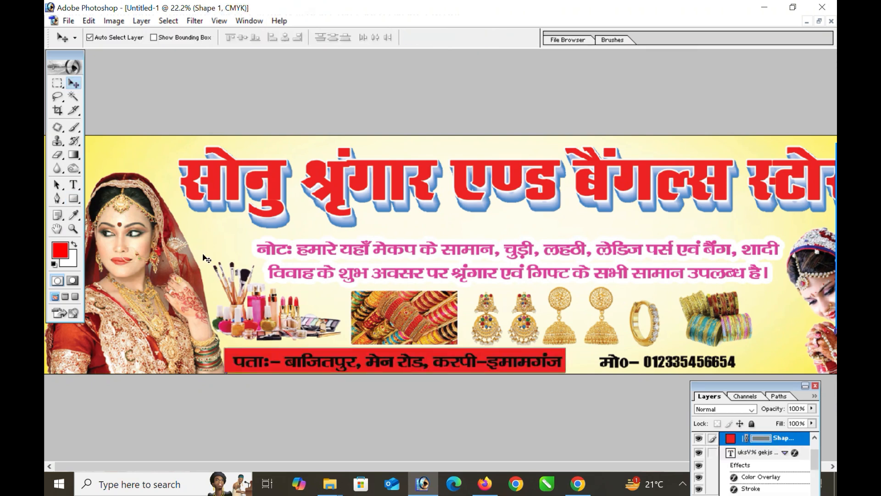
key("ctrl+t")
left_click_drag(225, 365, 213, 363)
key("Return")
left_click(190, 320)
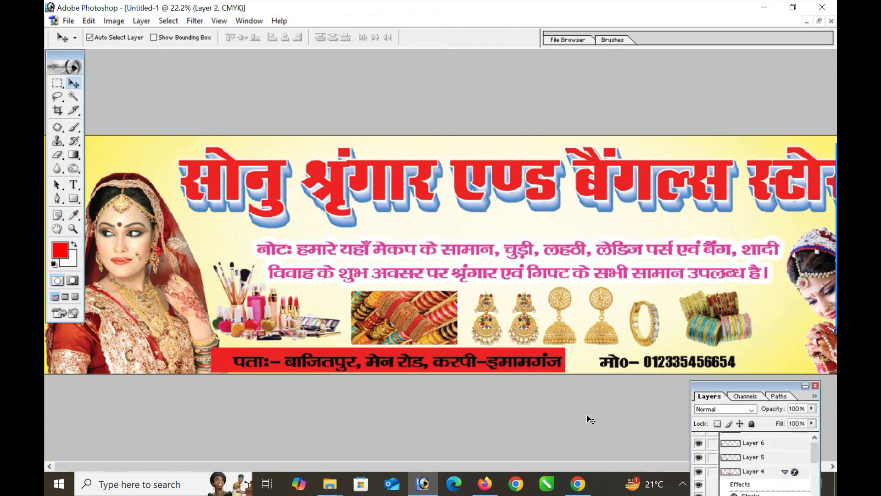
key("ctrl+z")
left_click_drag(335, 366, 333, 366)
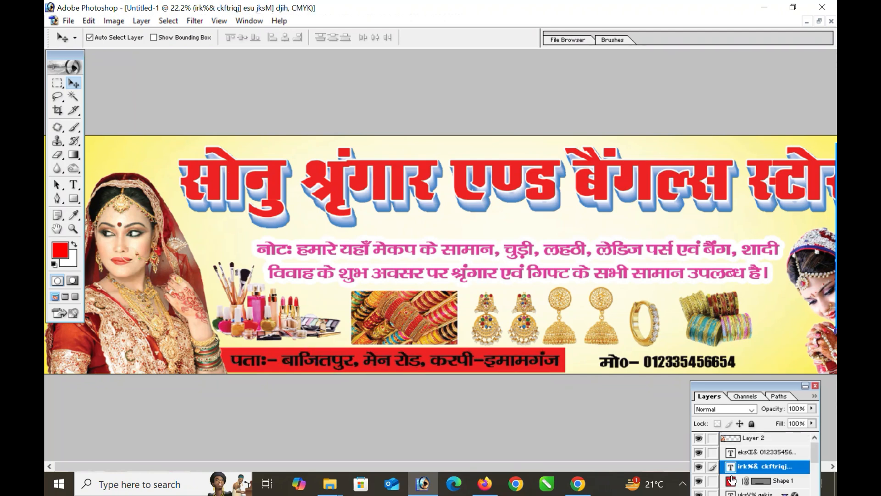
scroll(733, 478, "down", 2)
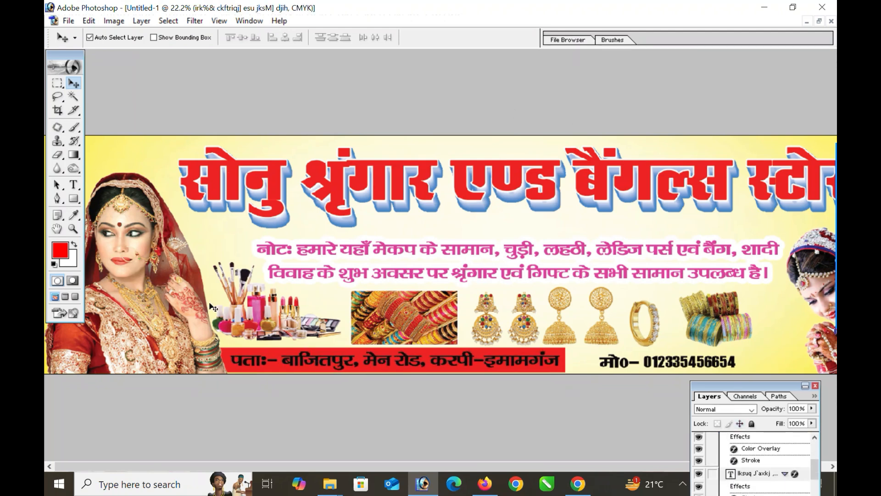
- Make the whole address line white
key("t")
left_click(319, 360)
key("ctrl+a")
left_click(431, 38)
left_click_drag(457, 209, 438, 182)
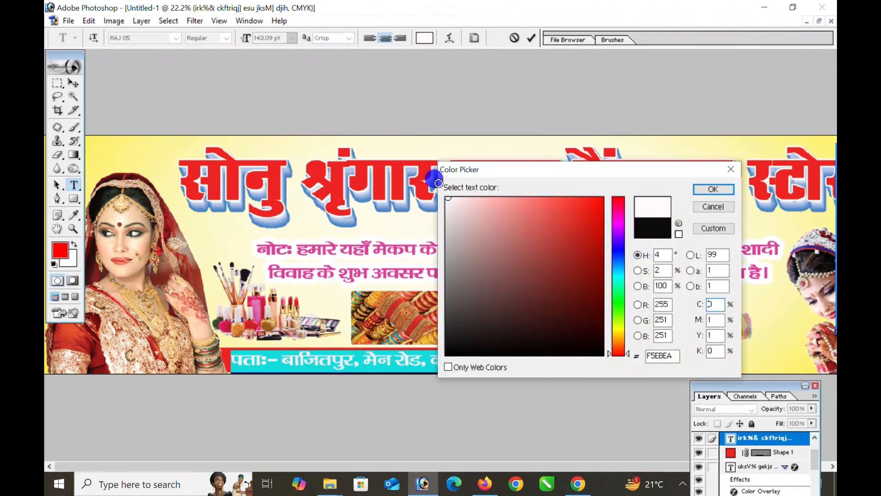
left_click(713, 189)
left_click(72, 84)
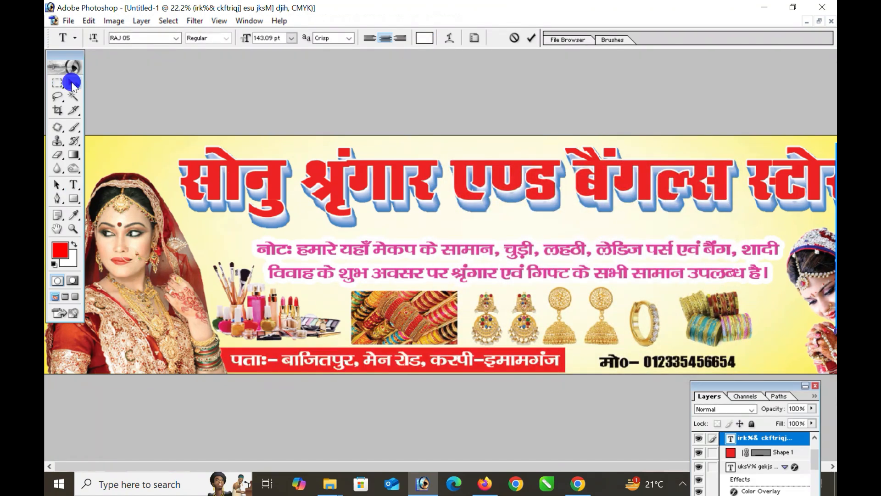
- Fill a marquee strip behind the phone number with red on a new layer, Layer 11
left_click(645, 363)
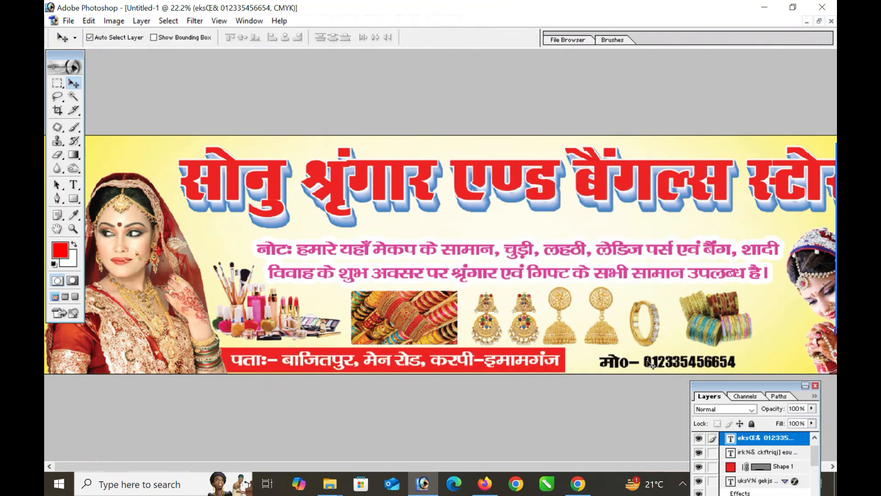
left_click(562, 364)
right_click(735, 471)
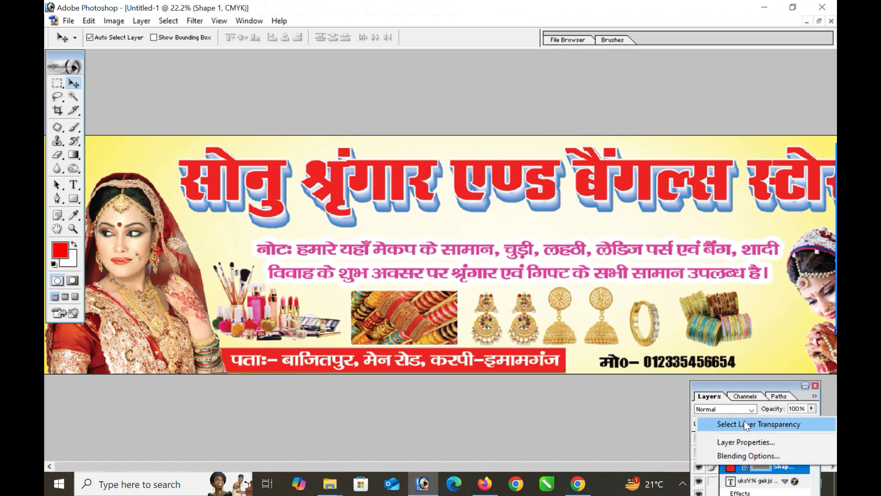
left_click(480, 367)
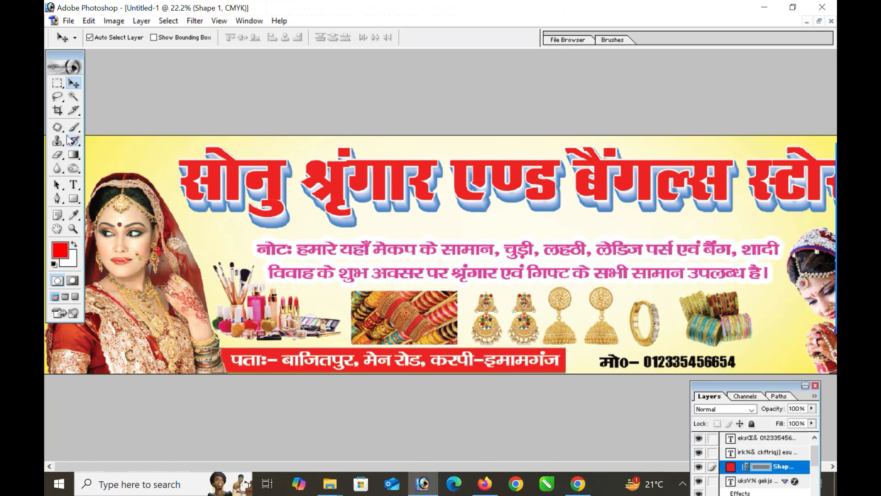
left_click(73, 200)
left_click(57, 83)
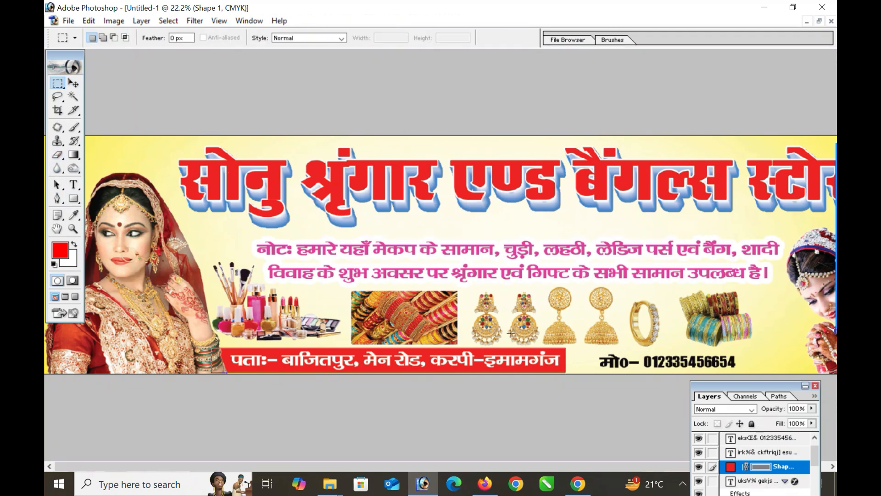
left_click_drag(566, 347, 819, 371)
key("ctrl+shift+n")
key("Return")
key("alt+BackSpace")
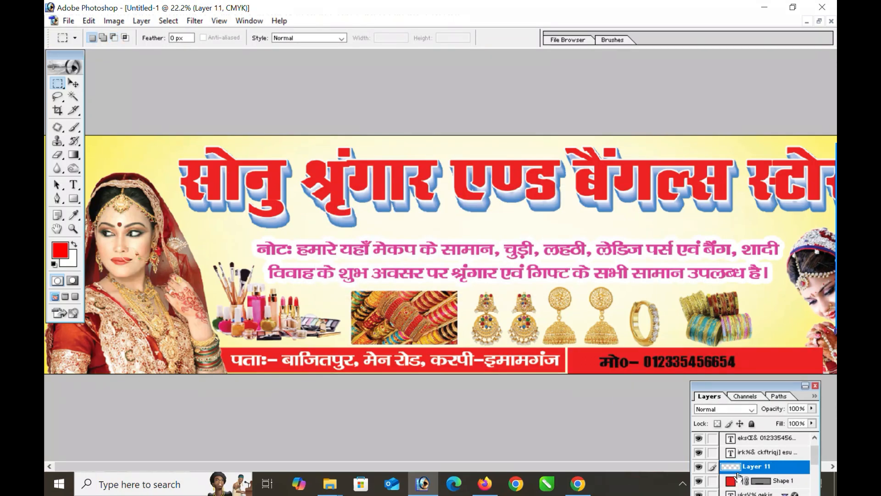
left_click_drag(743, 388, 757, 329)
- Give Layer 11 a deep green Color Overlay
left_click(733, 479)
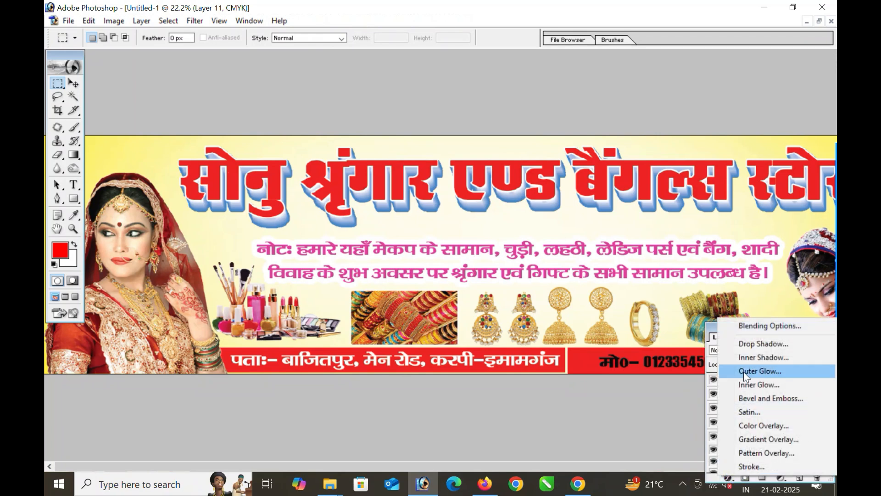
left_click(753, 427)
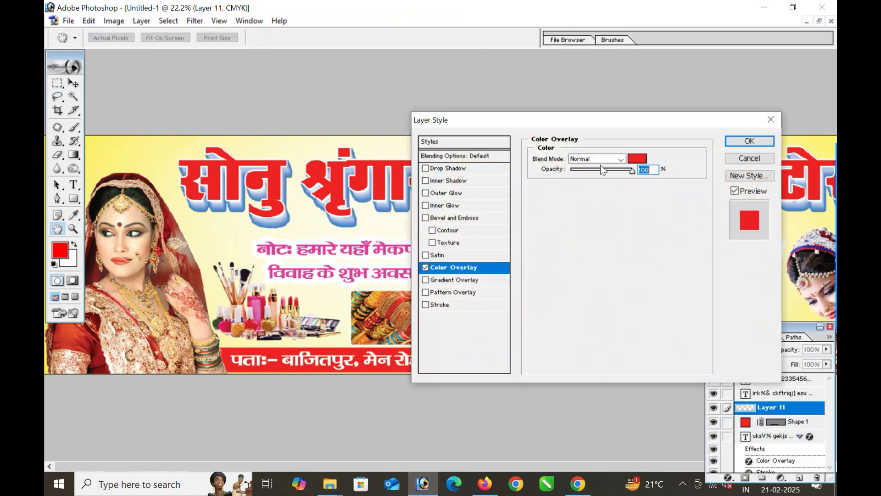
left_click(638, 158)
left_click(618, 300)
left_click(600, 266)
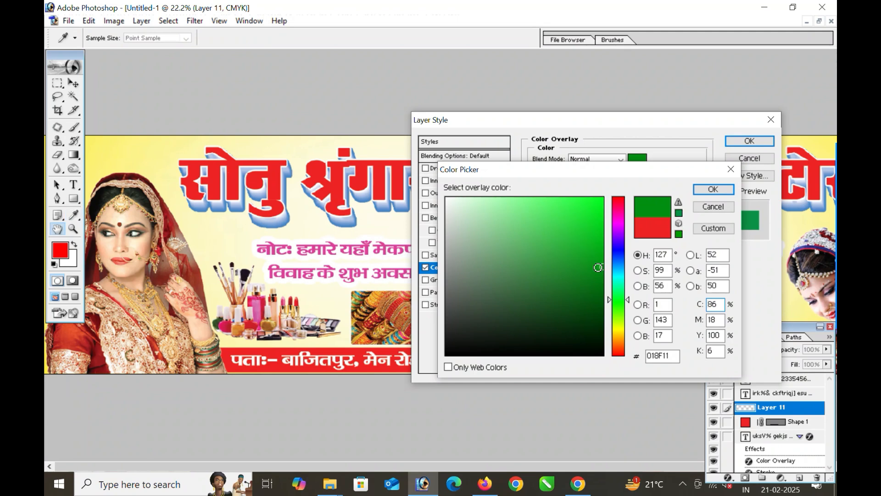
key("Return")
key("Return")
- Add a white Color Overlay to the phone number text layer
left_click(73, 83)
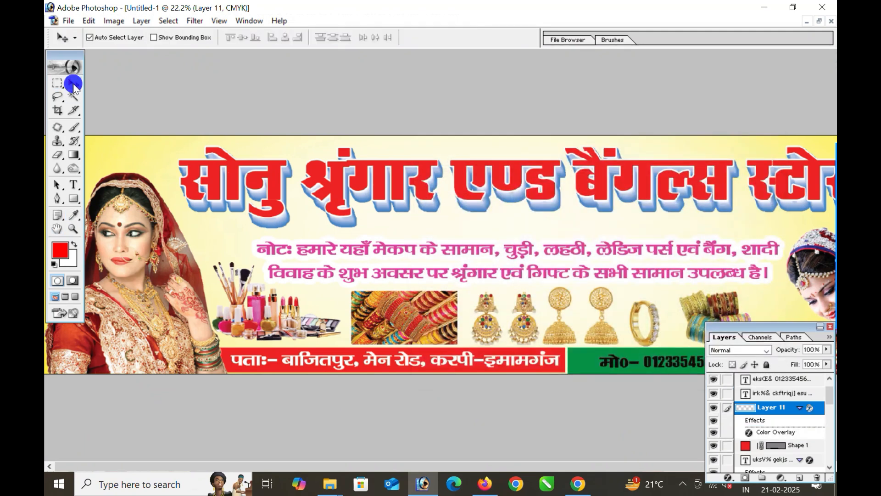
left_click(613, 362)
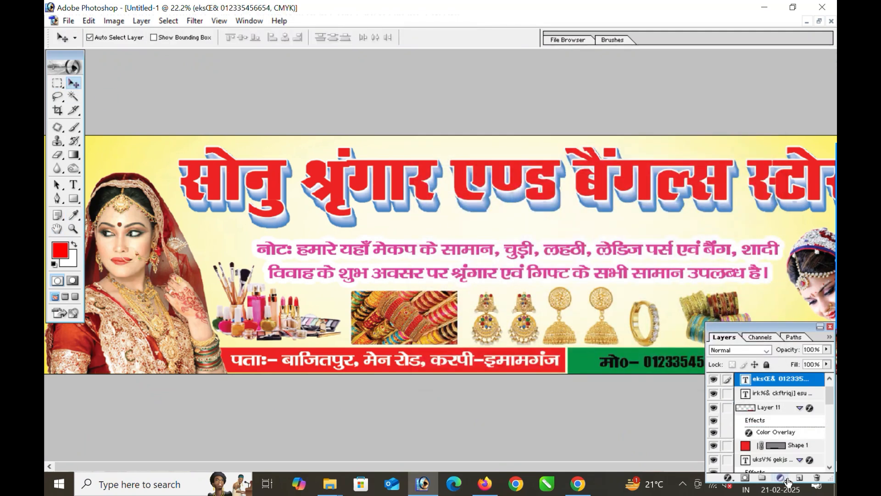
left_click(723, 479)
key("Escape")
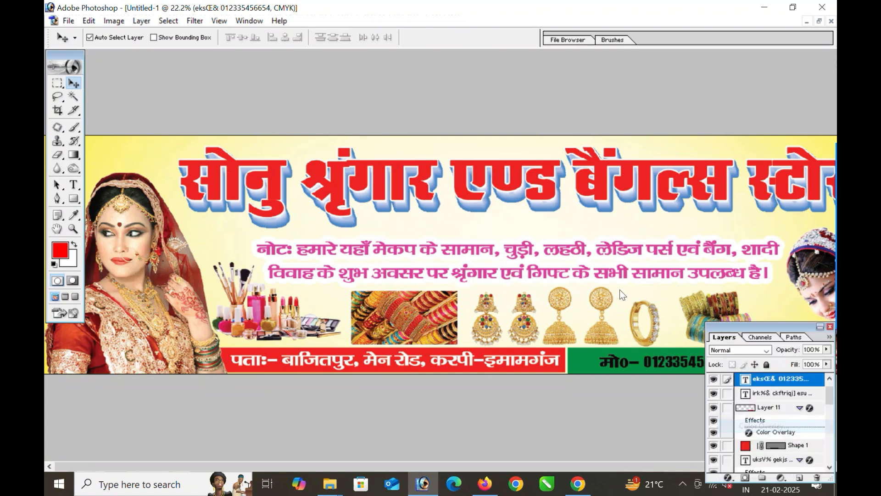
key("h")
left_click(637, 159)
left_click_drag(547, 221, 376, 156)
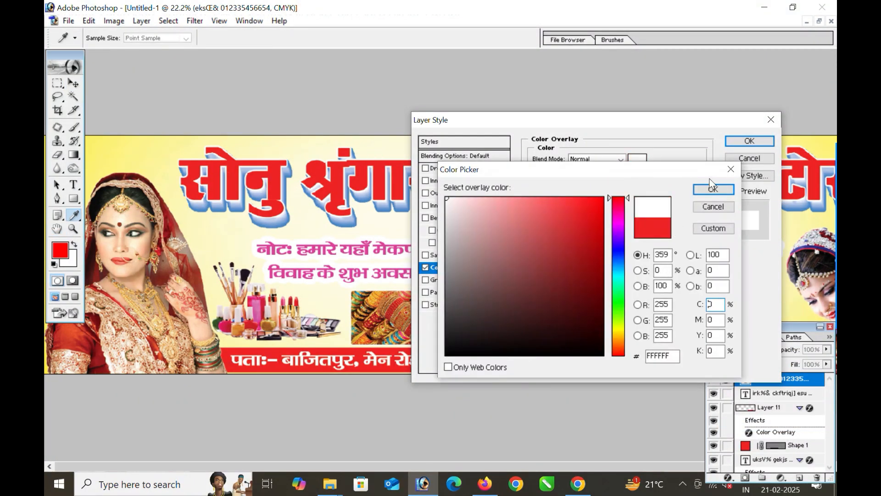
left_click(712, 187)
left_click(750, 141)
- Zoom in on the bottom strips and nudge the red bar slightly down-left
key("ctrl+space")
left_click_drag(538, 320, 637, 390)
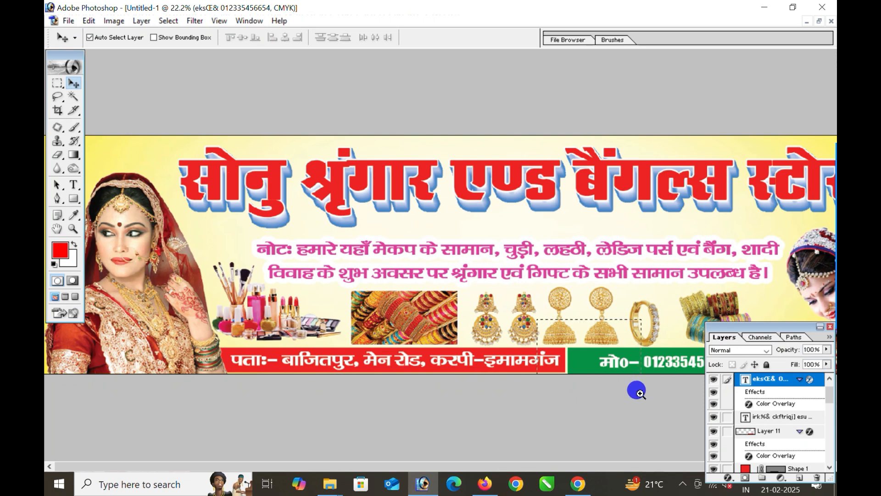
left_click_drag(227, 397, 224, 406)
left_click(324, 354)
- Lower the green bar and slant and extend its left edge against the red bar
left_click_drag(325, 354, 325, 359)
key("ctrl+t")
left_click_drag(274, 272, 236, 275)
left_click_drag(255, 370, 178, 363)
key("Return")
left_click(193, 365)
key("ctrl+minus")
key("ctrl+minus")
key("ctrl+minus")
key("ctrl+minus")
key("ctrl+minus")
key("ctrl+minus")
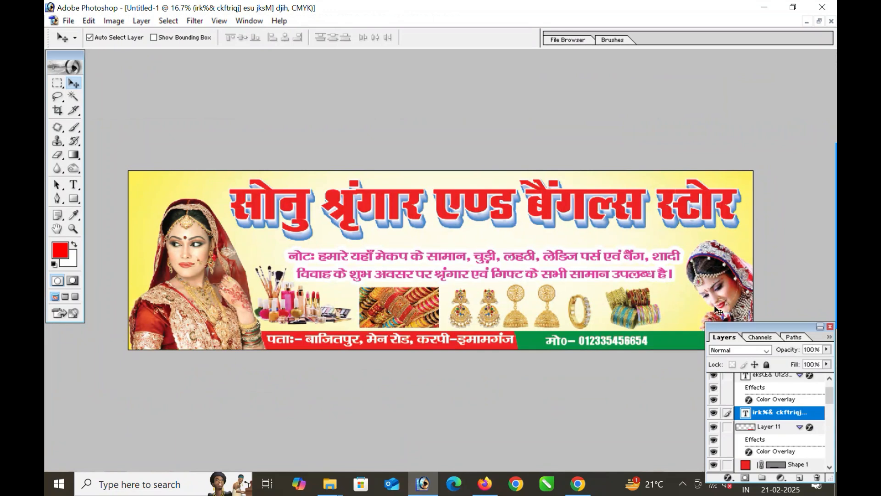
- Nudge the green strip right and bring the right bride image (Layer 3) to the front
mouse_move(835, 330)
left_click_drag(796, 329, 786, 353)
left_click_drag(650, 315, 789, 374)
left_click_drag(473, 353, 479, 354)
left_click(573, 326)
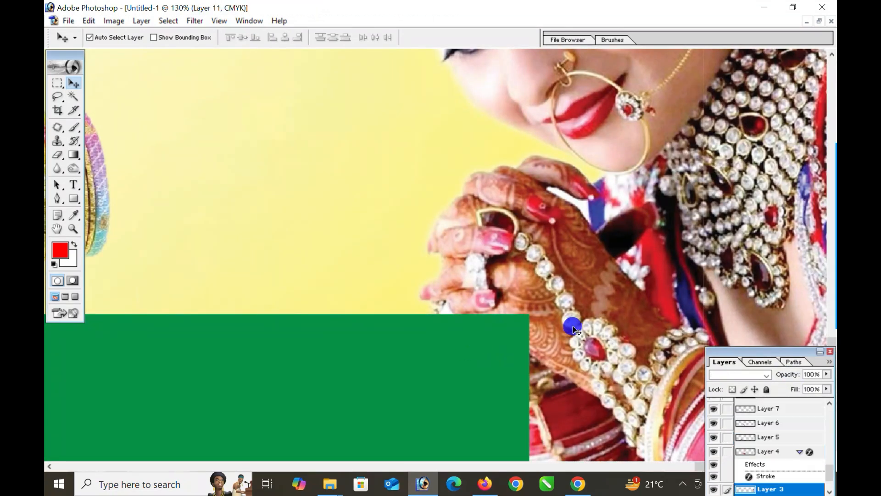
key("ctrl+shift+bracketright")
key("ctrl+0")
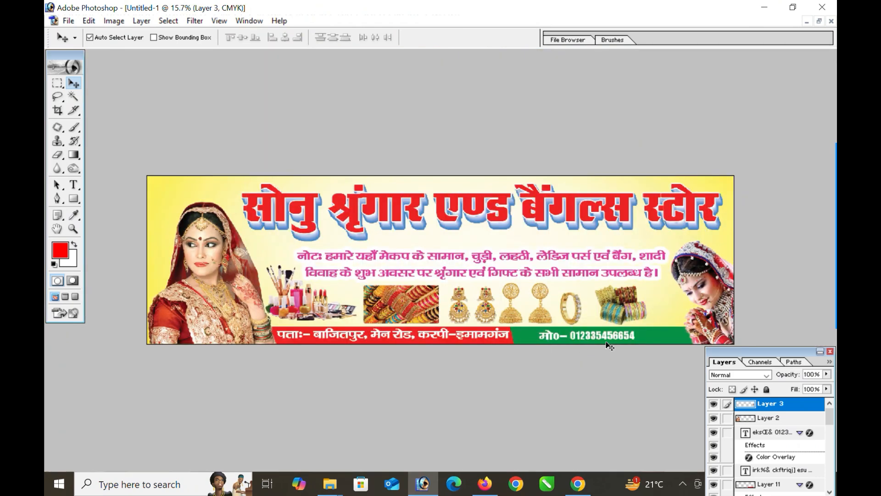
left_click(211, 230)
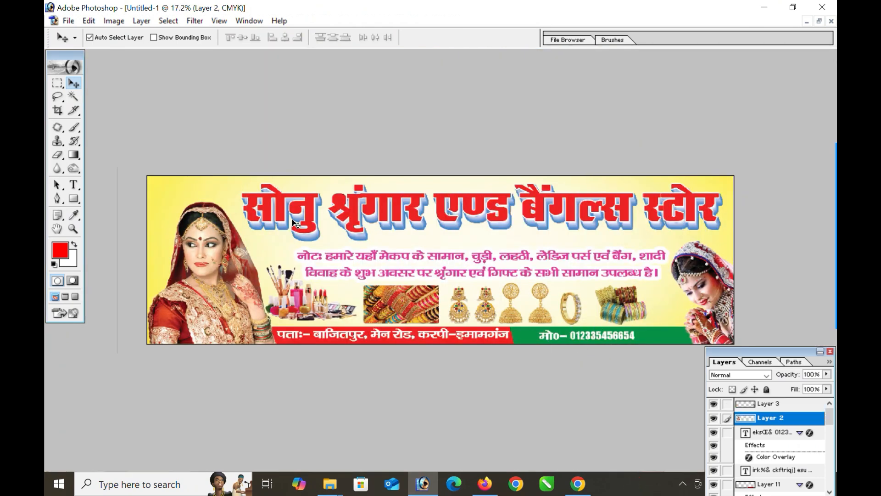
scroll(295, 225, "up", 1)
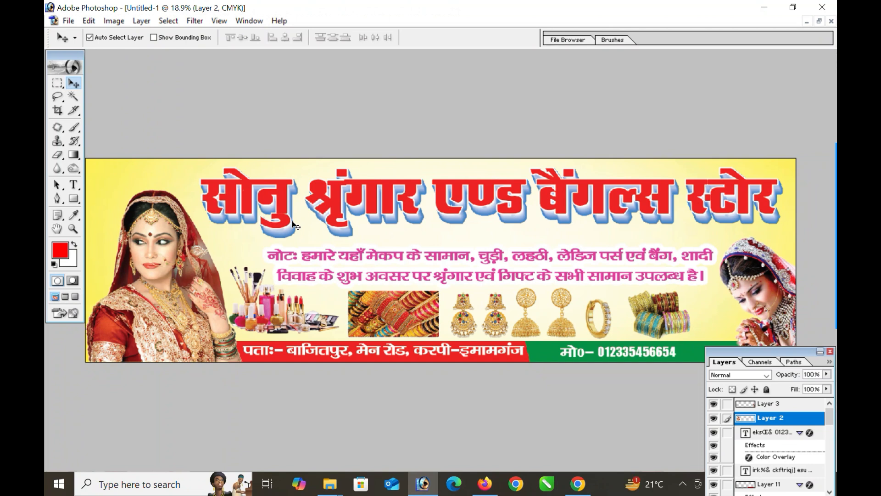
- Save the file as banner.psd
key("ctrl+s")
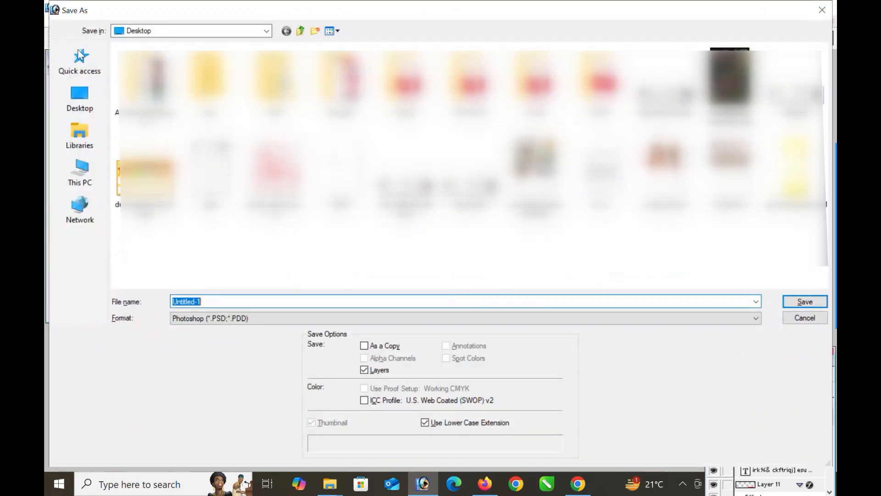
type("banner")
left_click(806, 300)
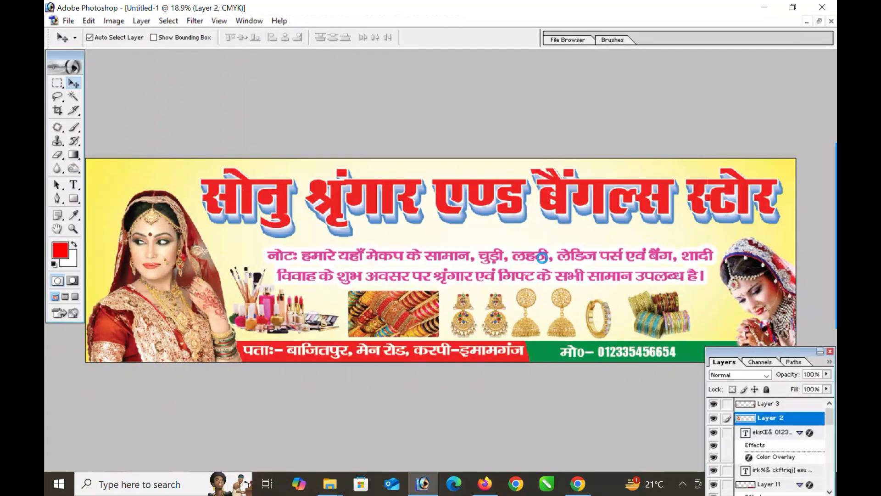